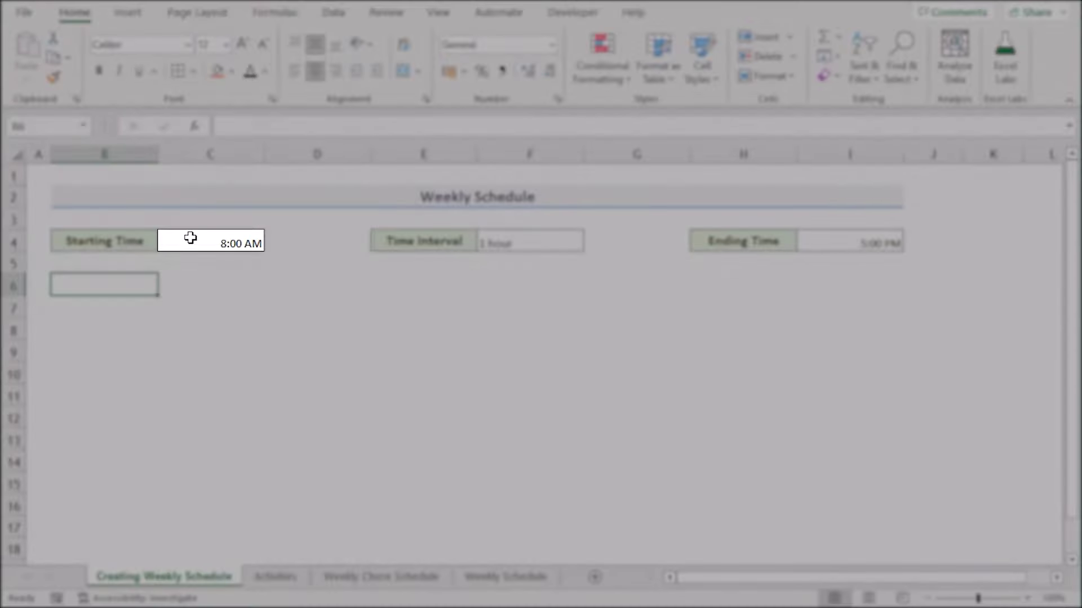
Add borders to all cells in the range B6:I16.
click(185, 239)
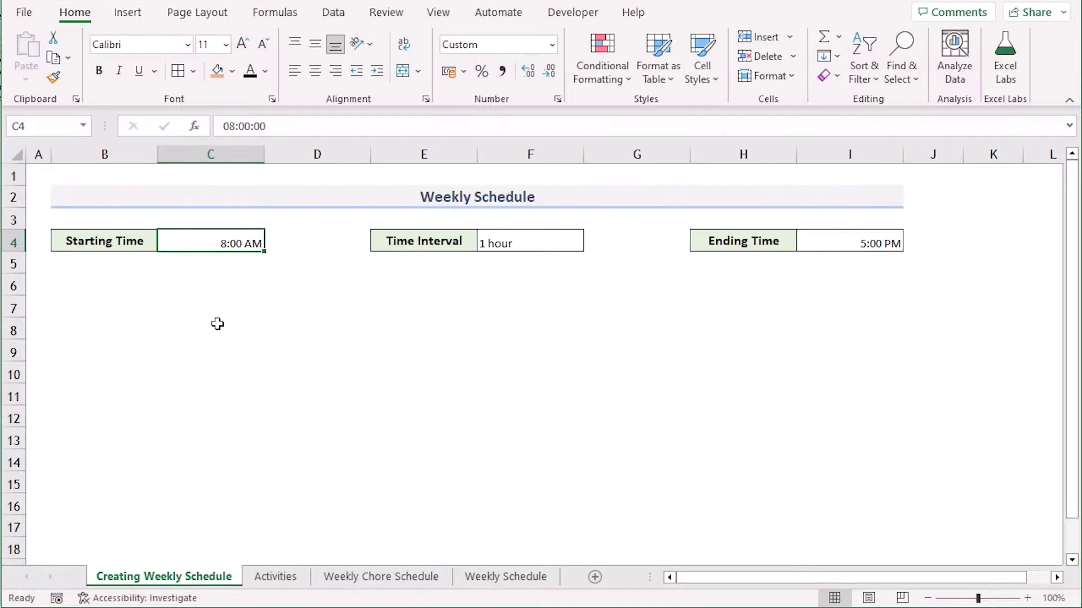
click(68, 284)
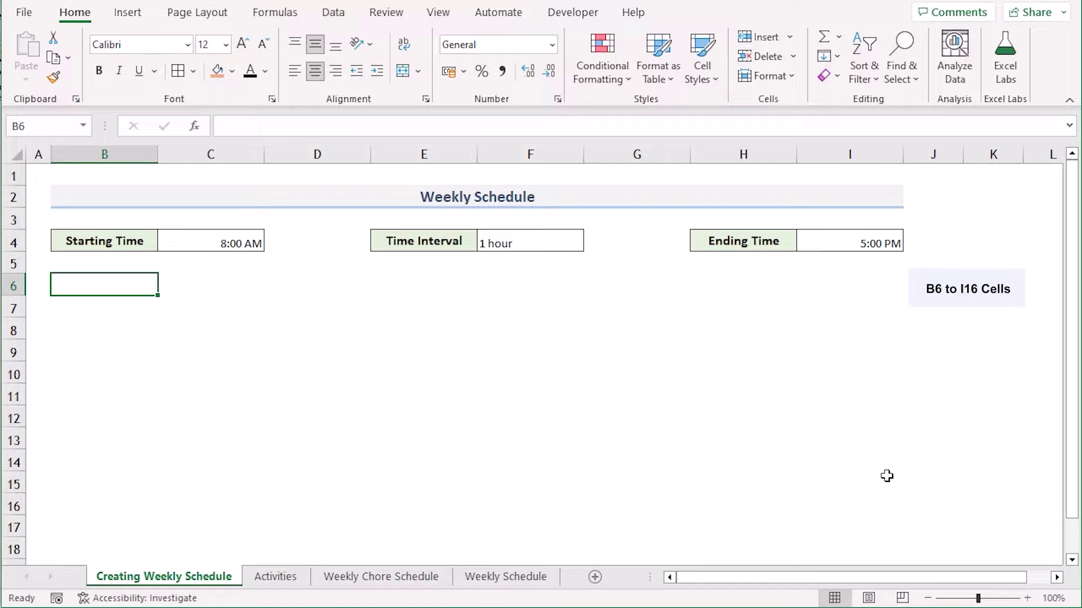
drag(887, 476, 871, 502)
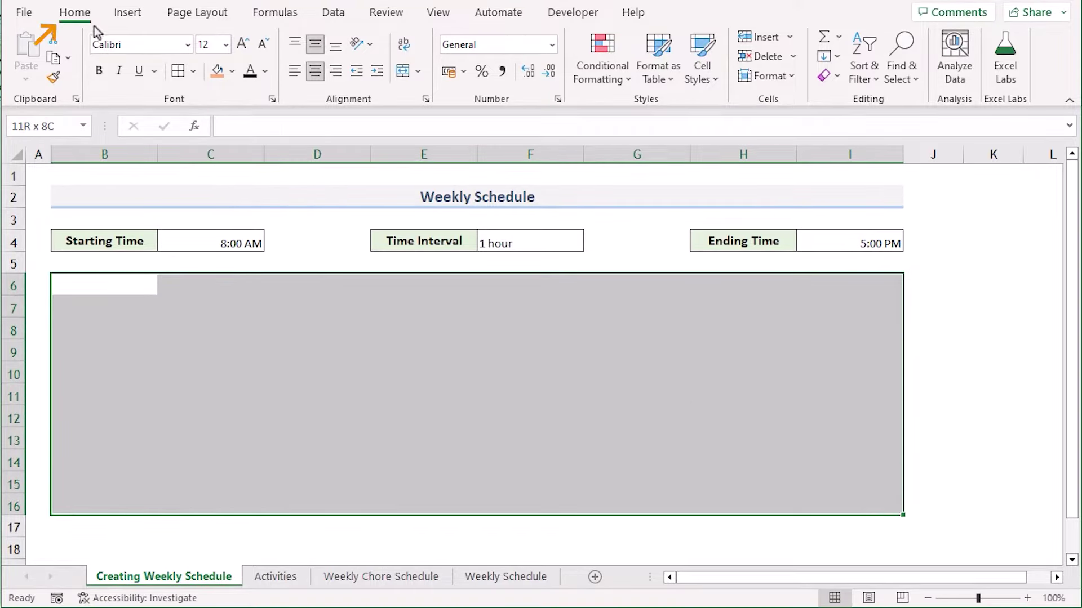
click(178, 72)
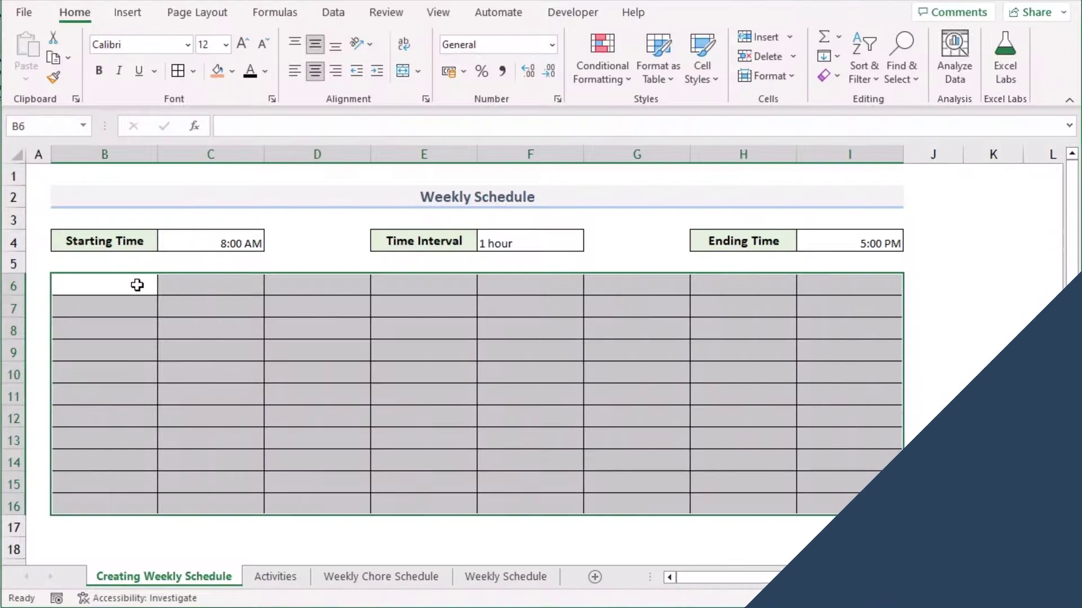
Enter the header "Time" in cell B6.
double_click(135, 285)
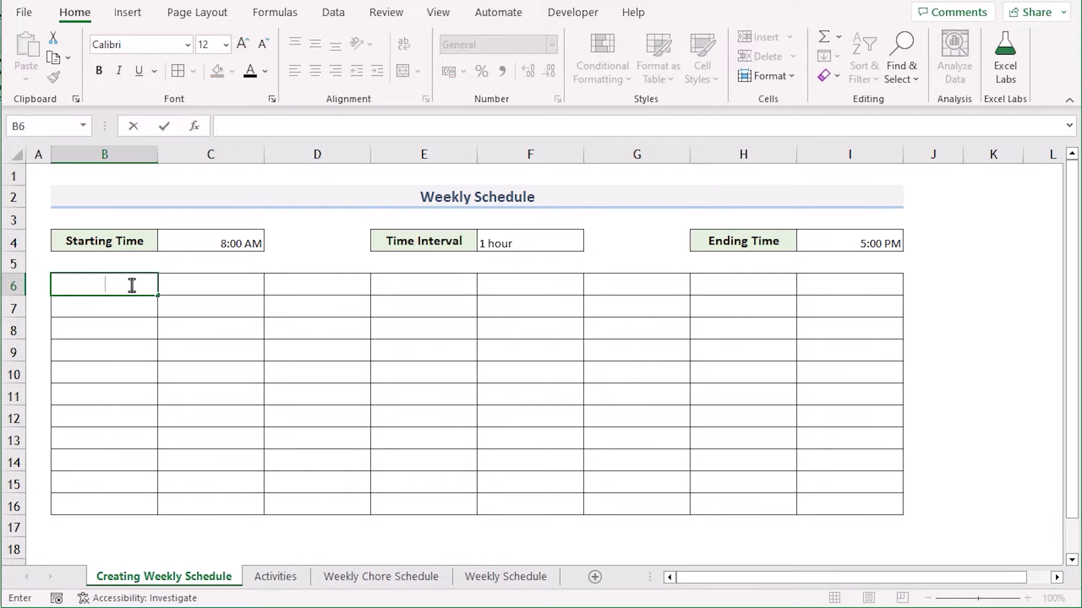
text(Time)
key(Return)
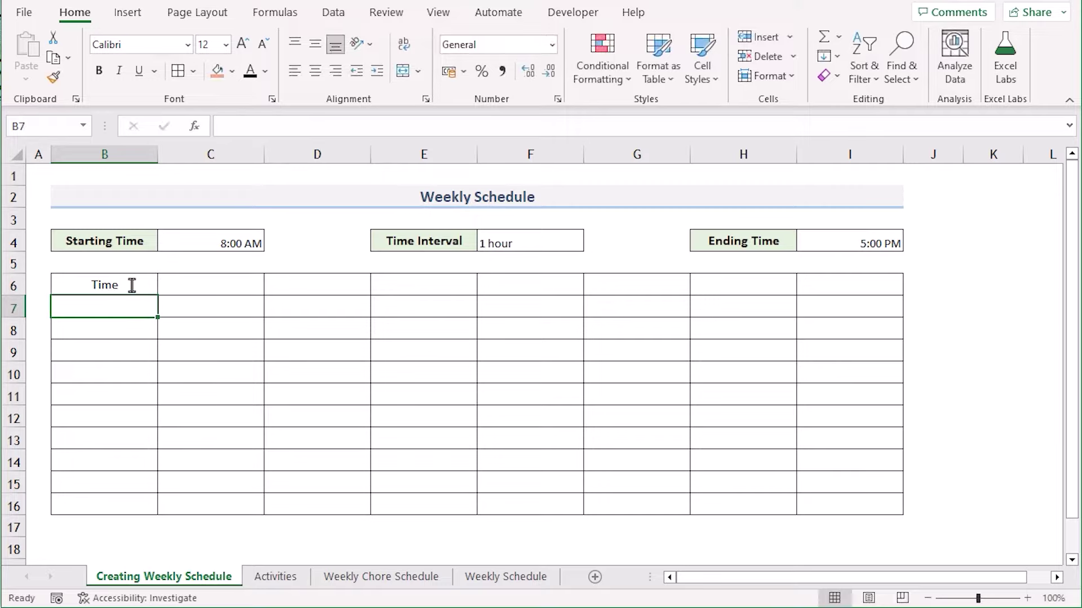
Copy the starting time from C4 into B7 and fill the hourly times down to B16.
click(203, 241)
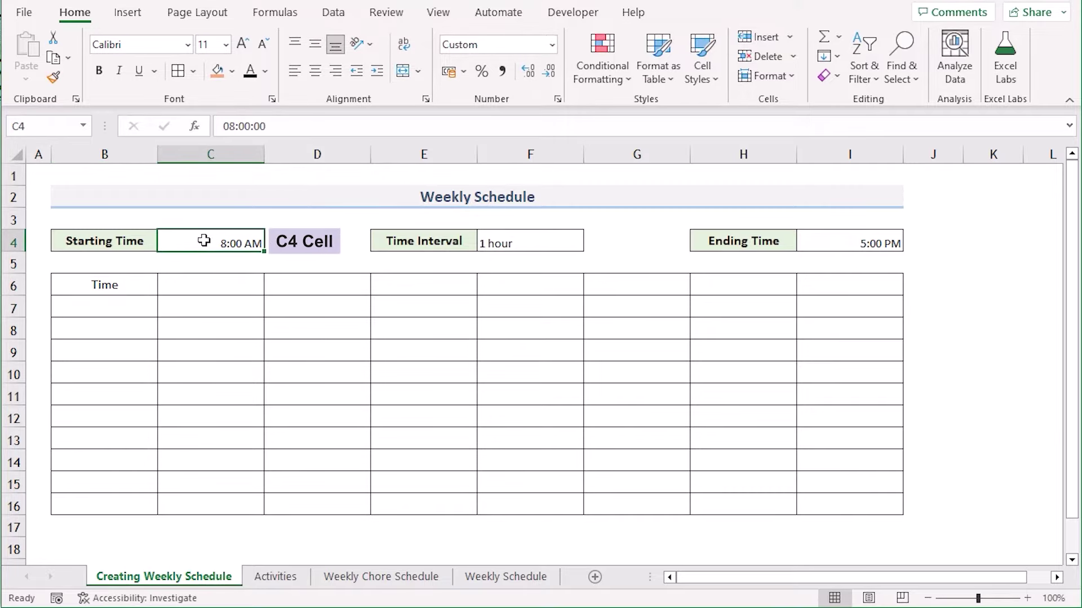
drag(287, 126, 192, 127)
key(ctrl+c)
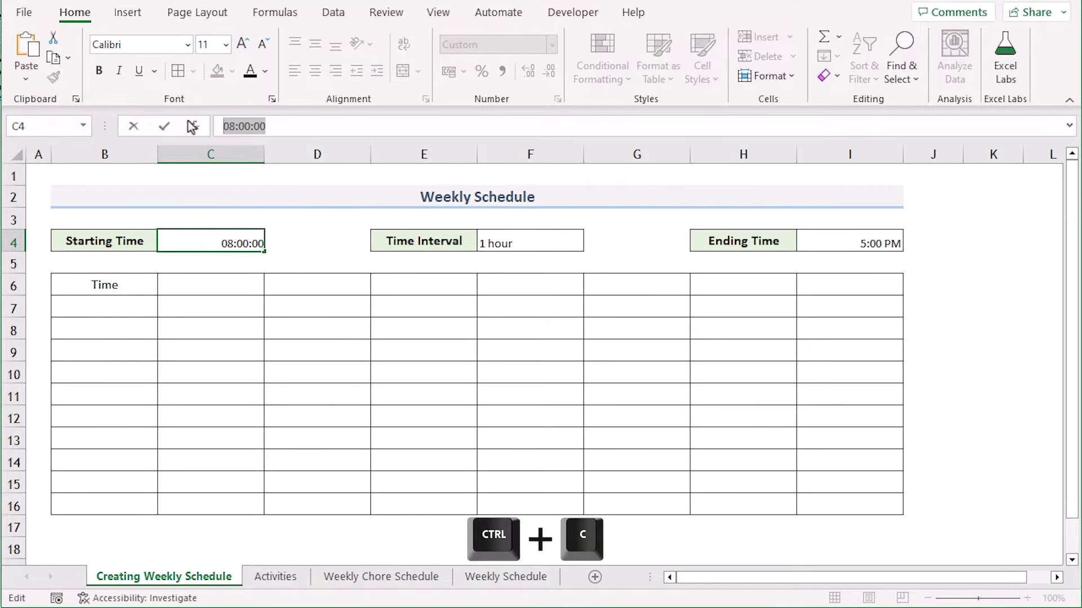
click(99, 307)
key(ctrl+v)
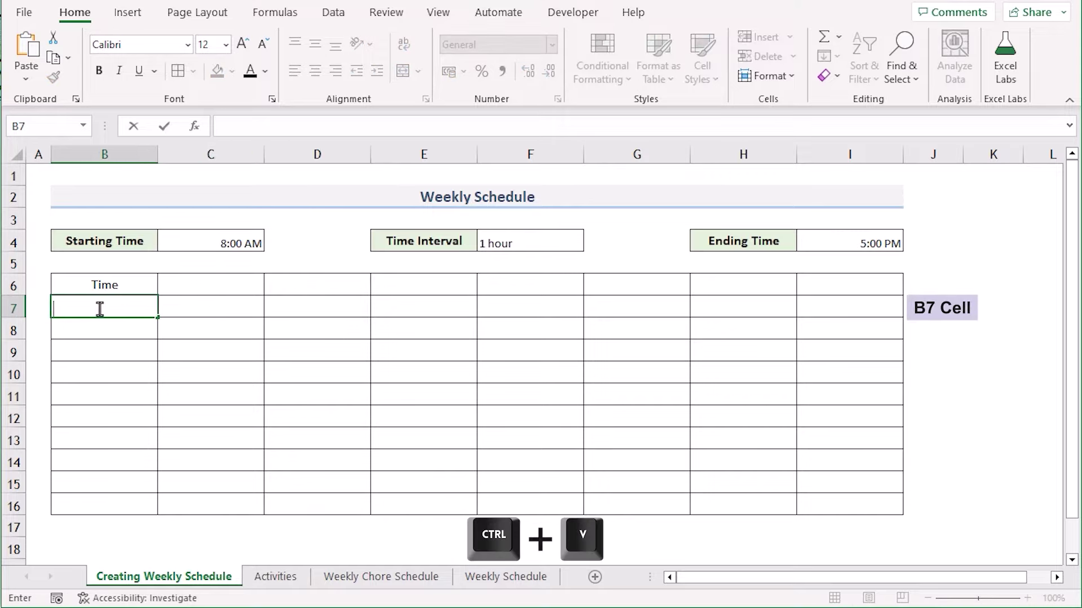
key(ctrl+v)
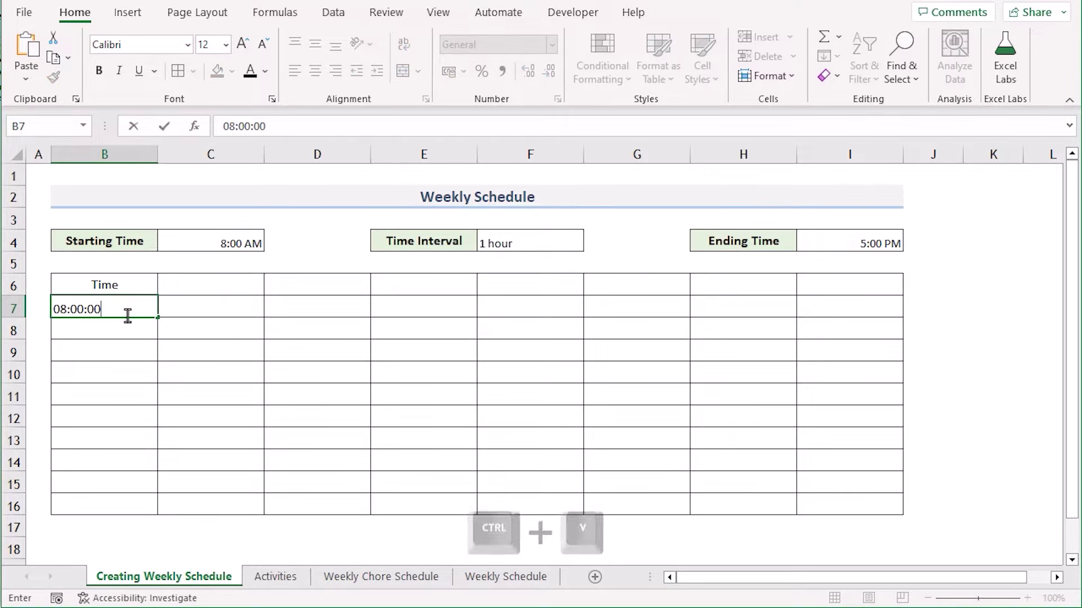
key(Return)
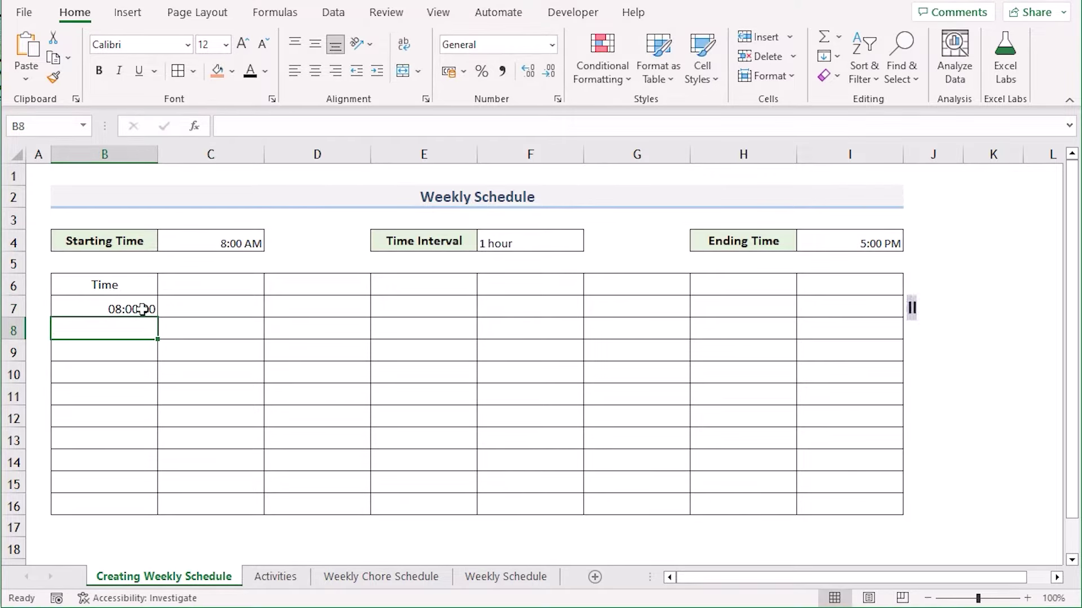
click(145, 307)
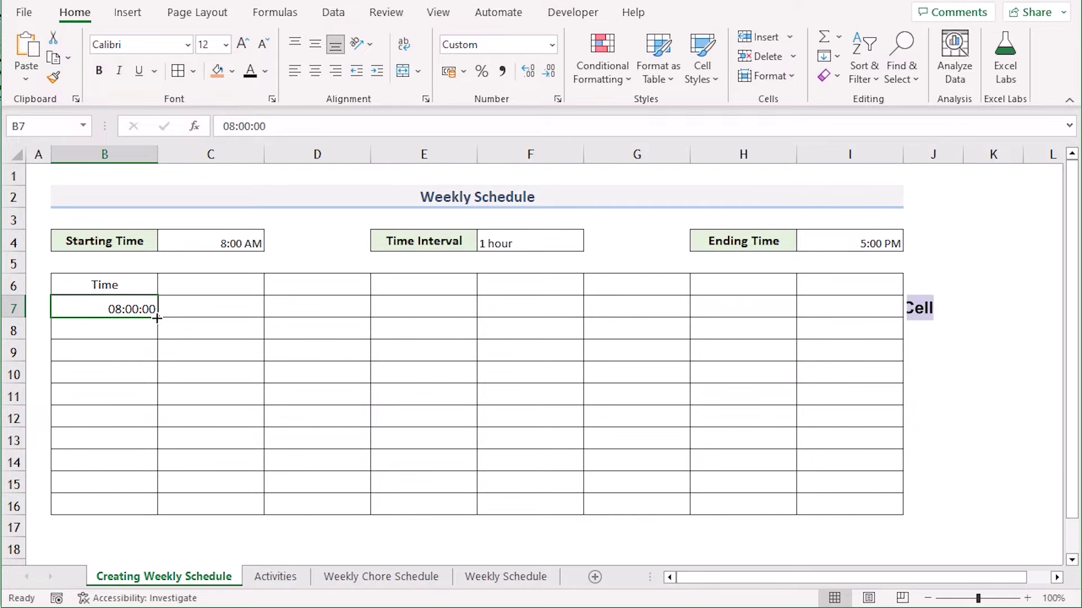
drag(158, 320, 137, 514)
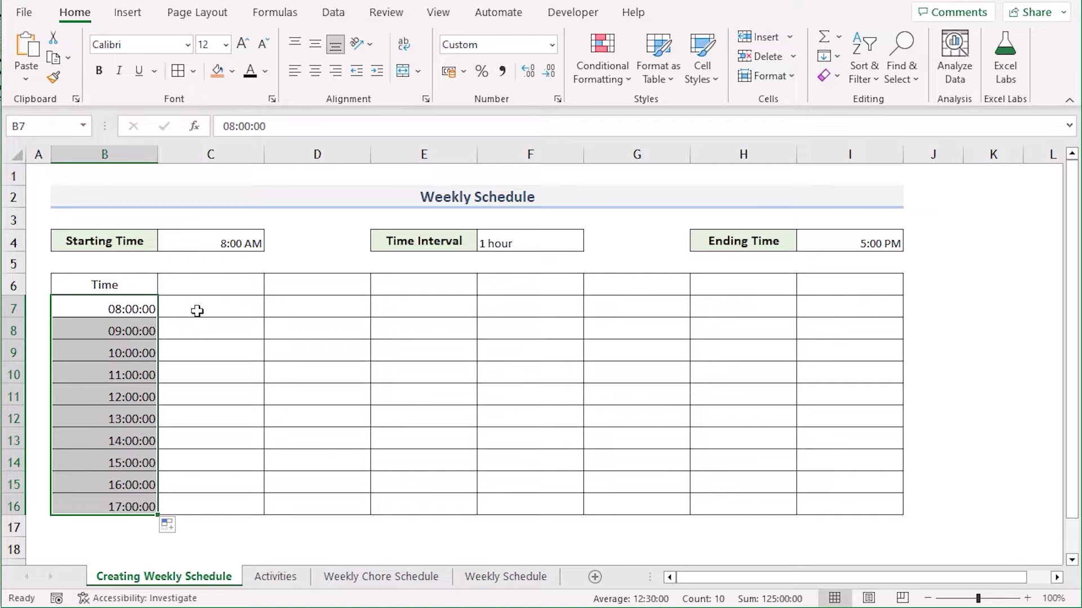
Enter "Monday" in C6 and fill the weekdays across to Sunday in I6.
click(192, 286)
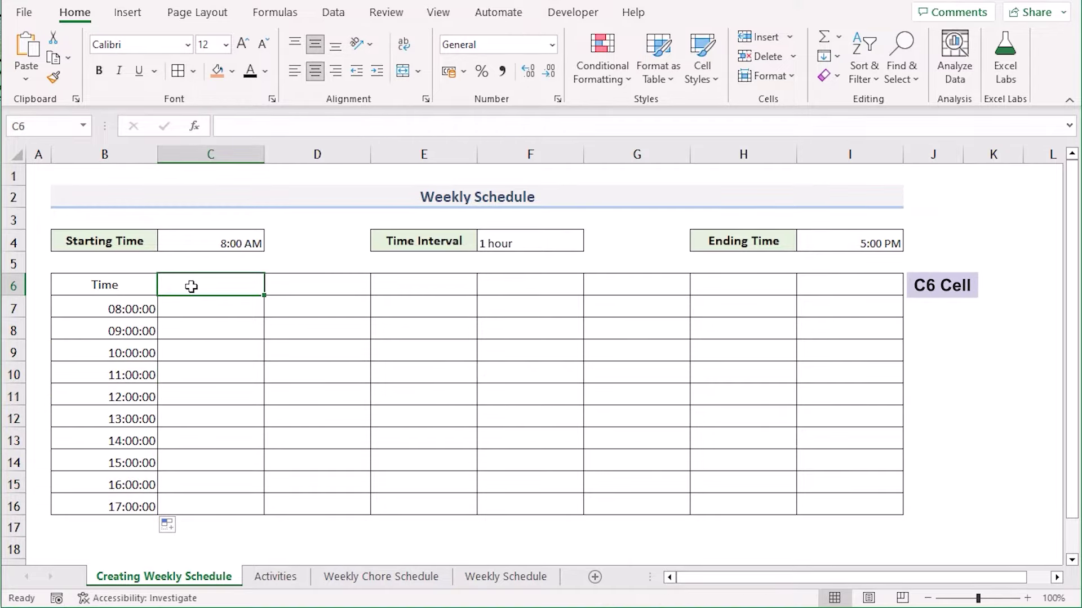
double_click(191, 287)
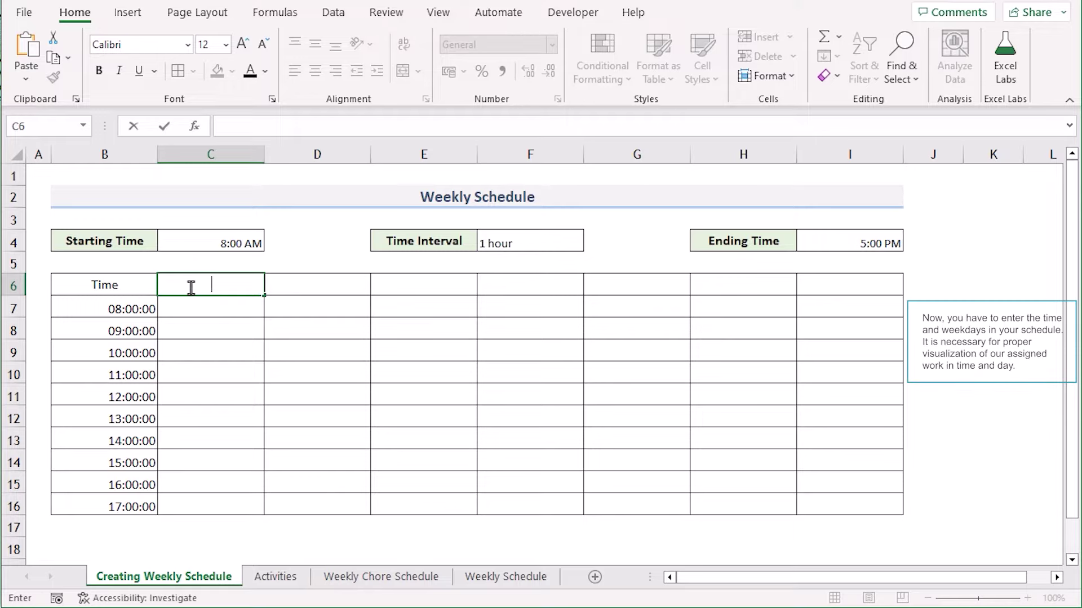
text(Monday)
key(Return)
click(192, 285)
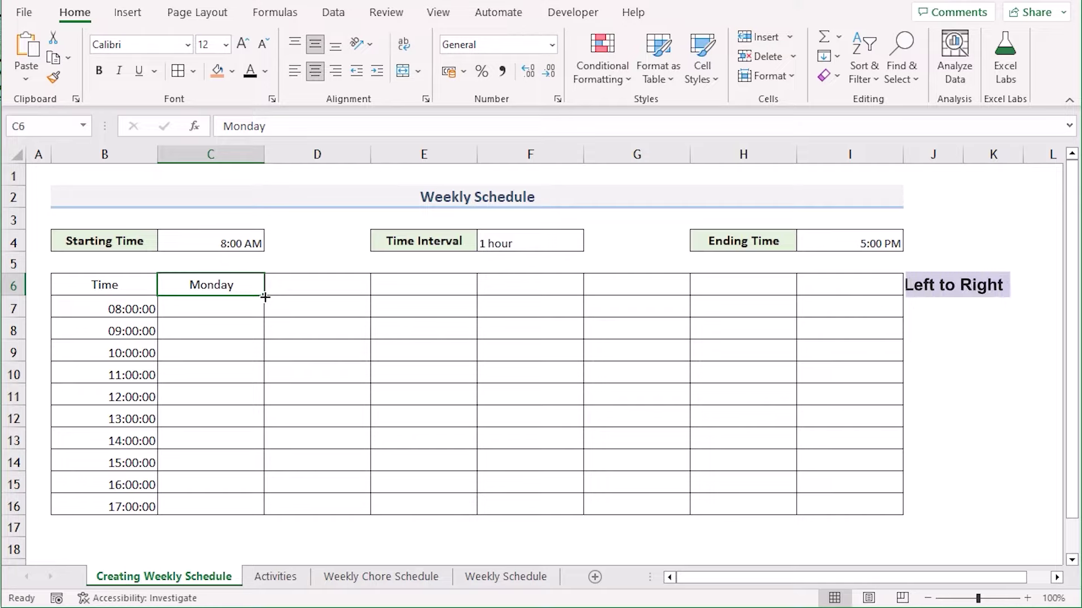
drag(265, 297, 855, 297)
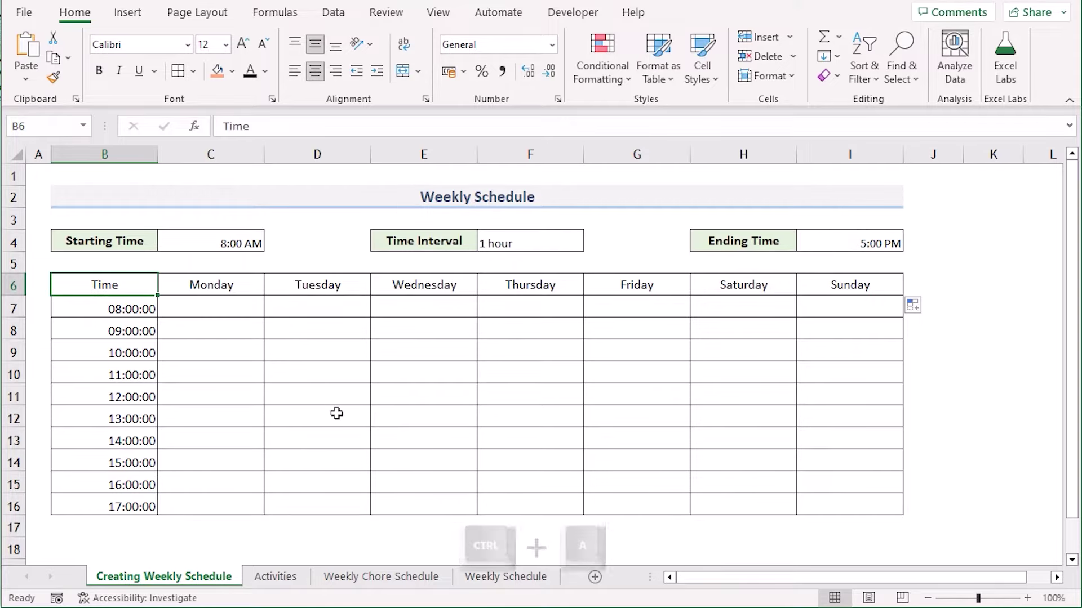
Convert B6:I16 into a table with headers and make the header row text black.
key(ctrl+a)
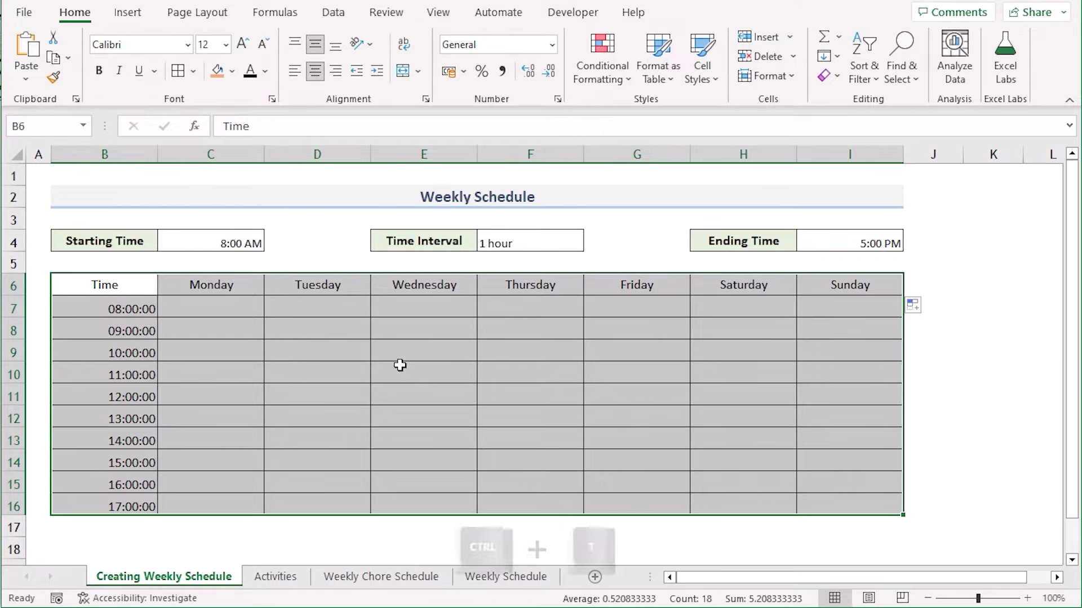
key(ctrl+t)
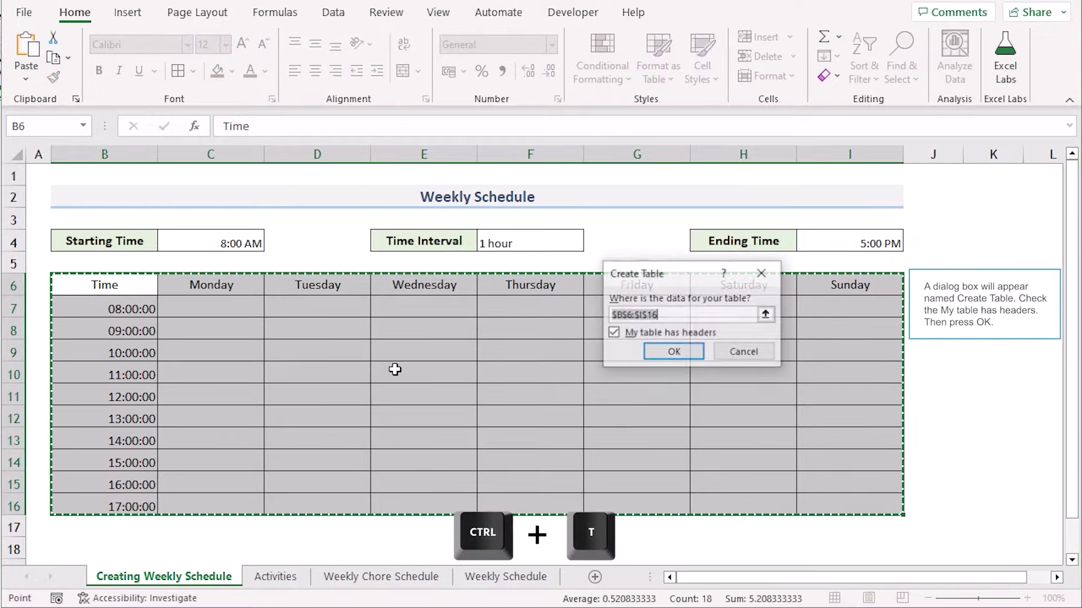
drag(676, 273, 606, 313)
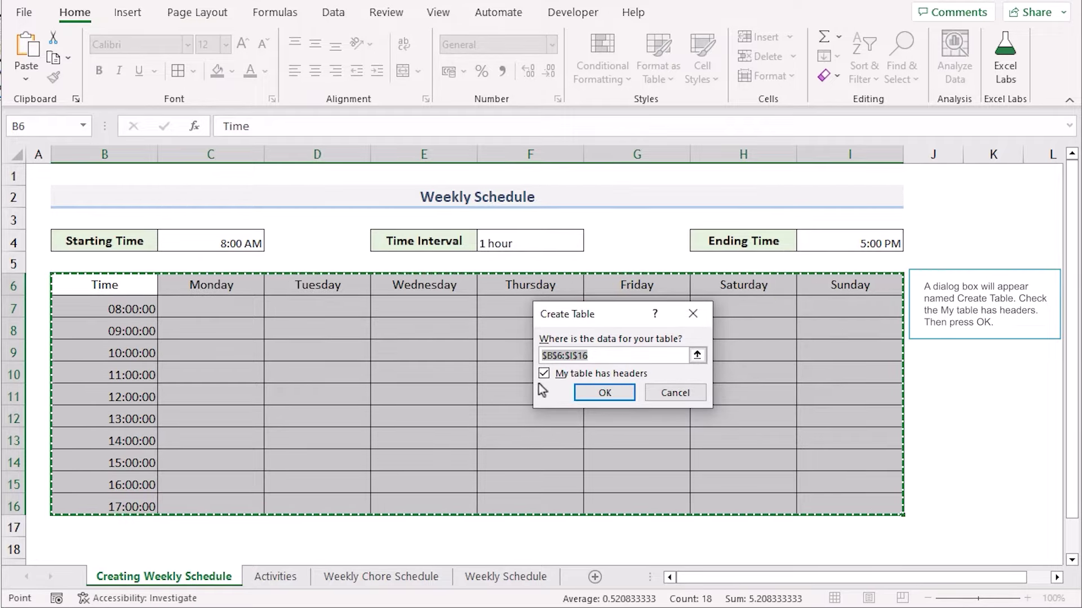
click(622, 394)
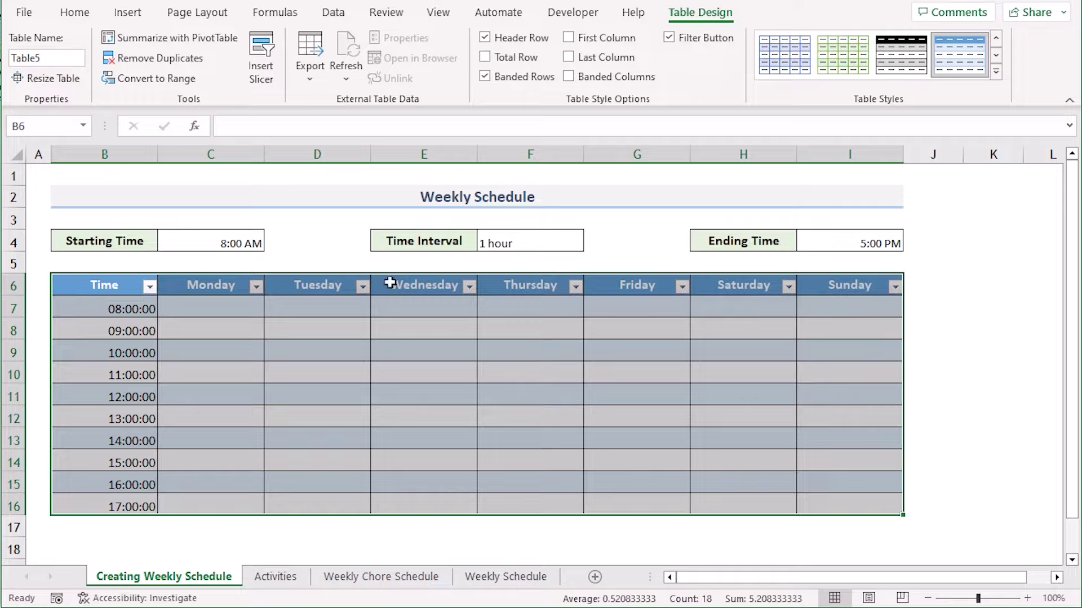
shift+click(834, 285)
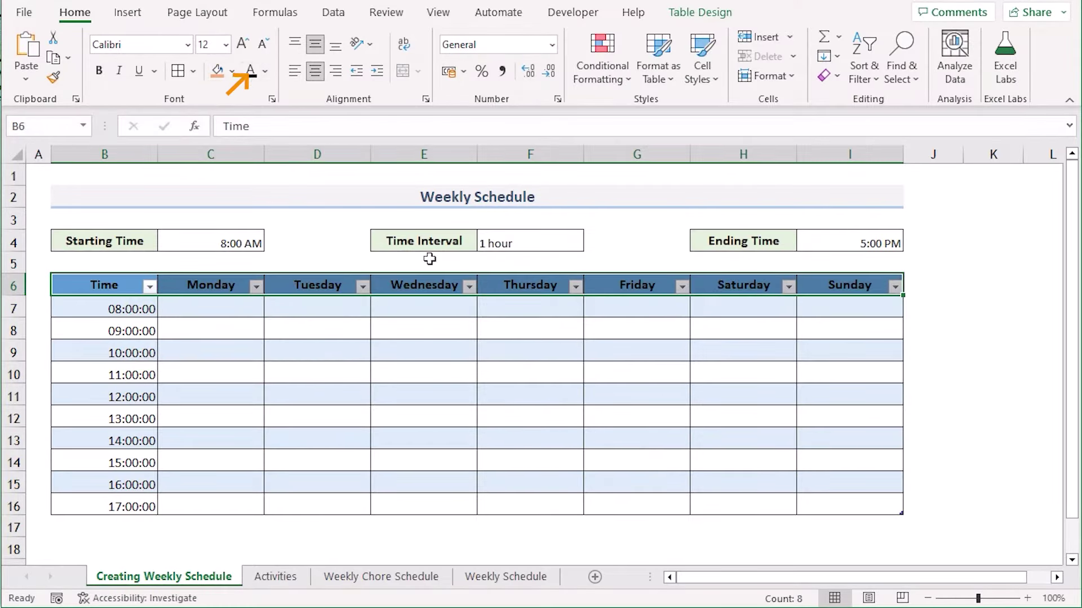
Shade the Saturday and Sunday cells H7:I16 with a light orange fill.
click(728, 311)
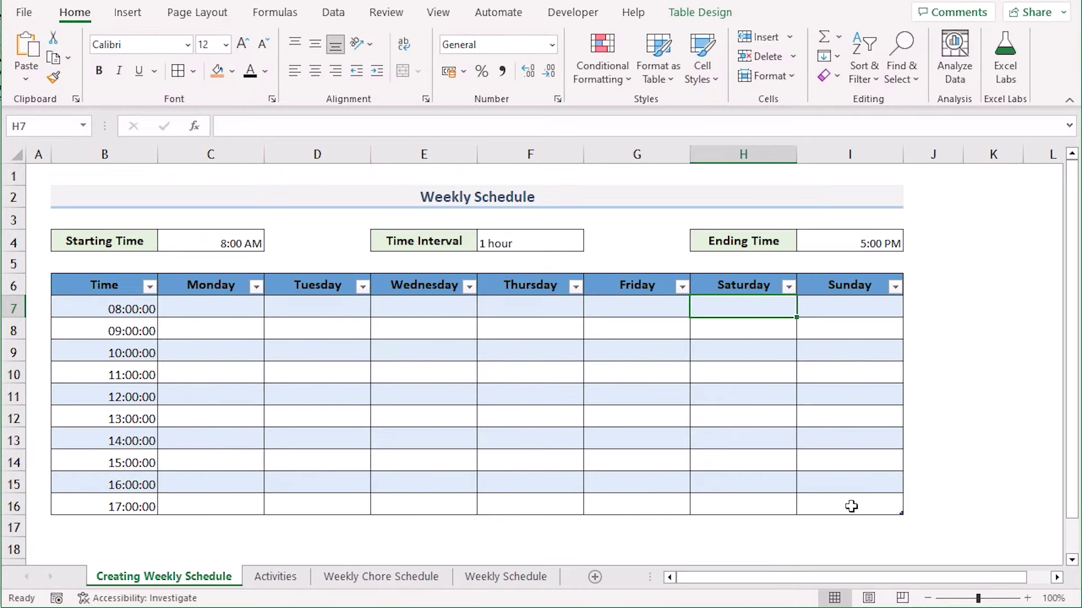
shift+click(851, 507)
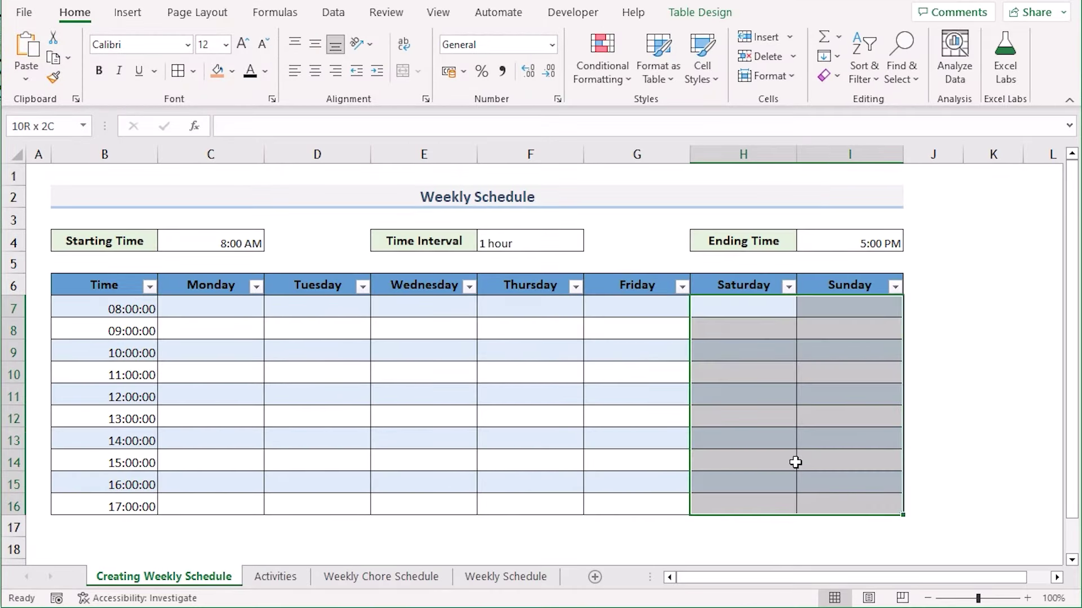
click(231, 71)
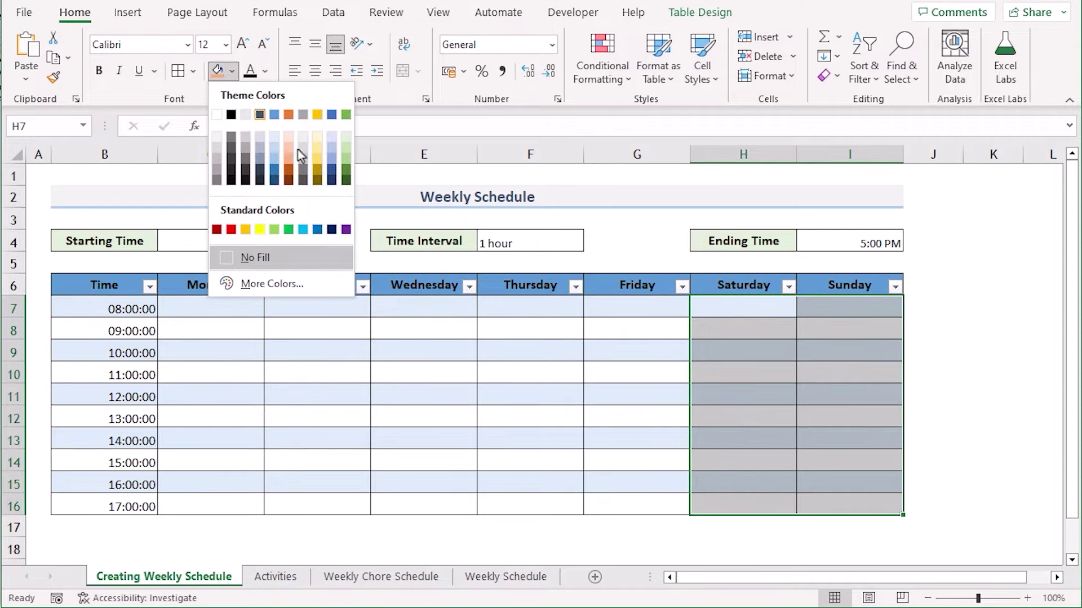
click(287, 162)
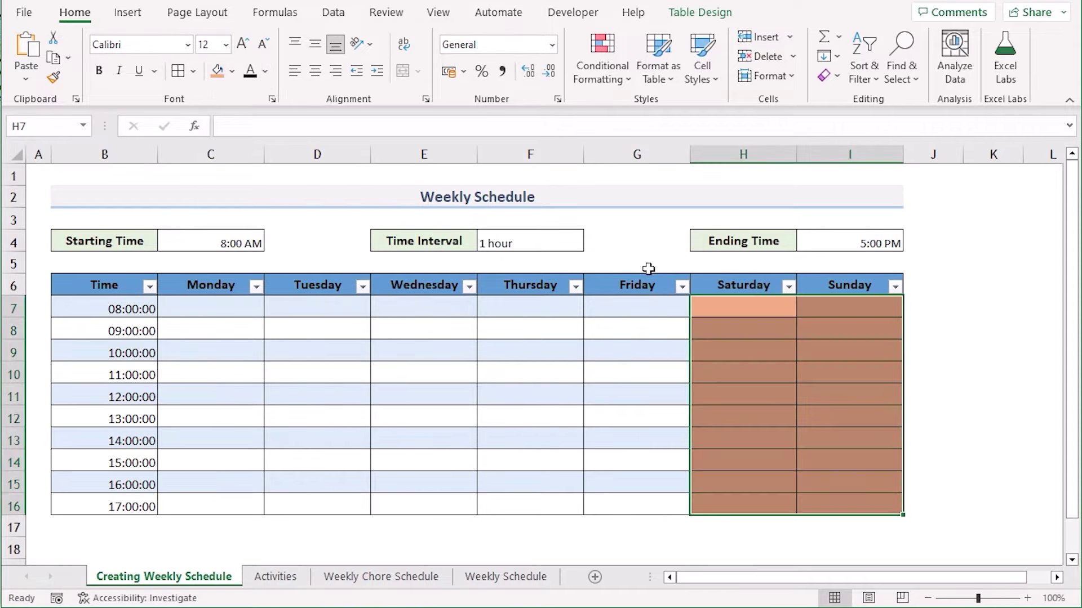
Set data validation on the weekend cells to allow only dates between 1 and 31.
click(341, 15)
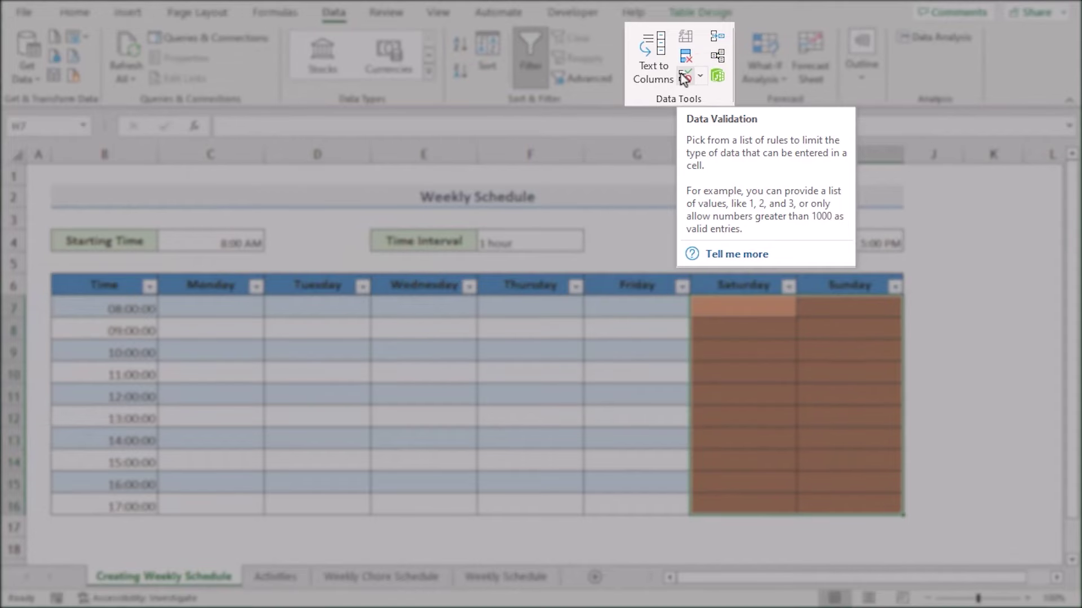
click(683, 77)
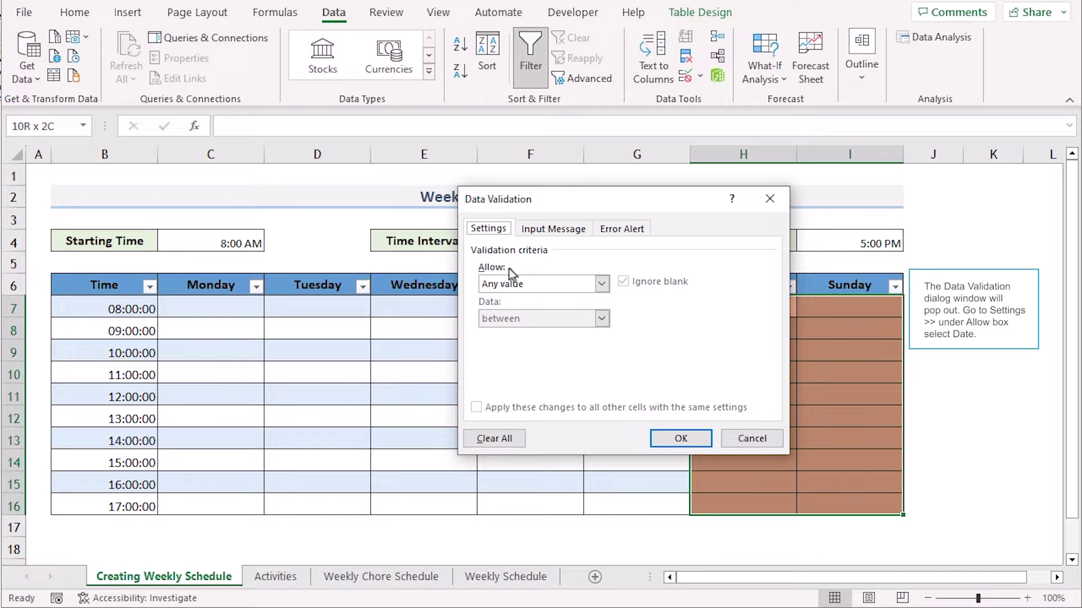
click(601, 284)
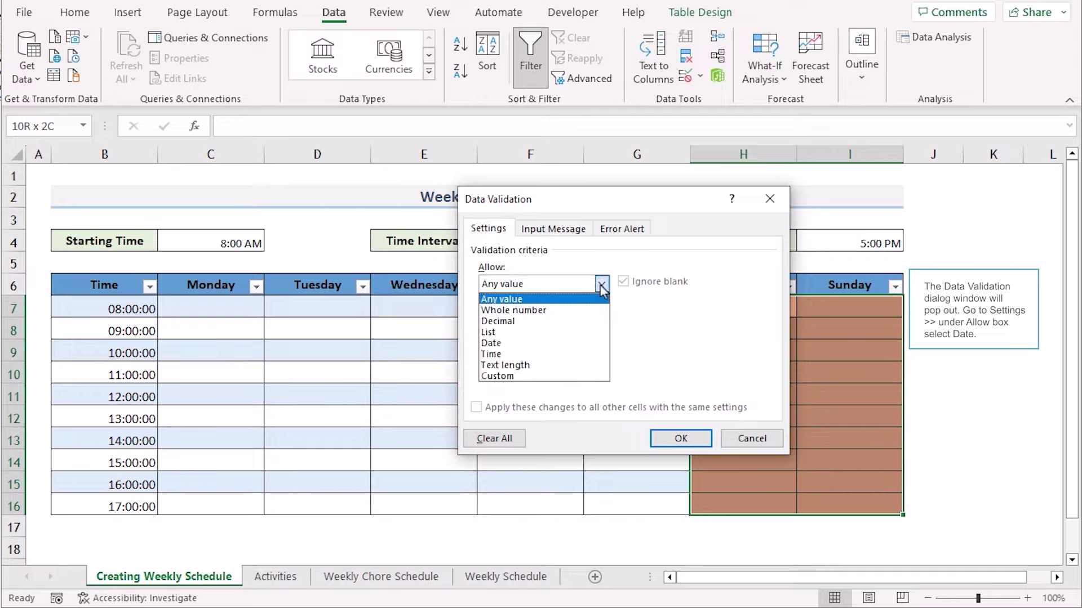
click(569, 344)
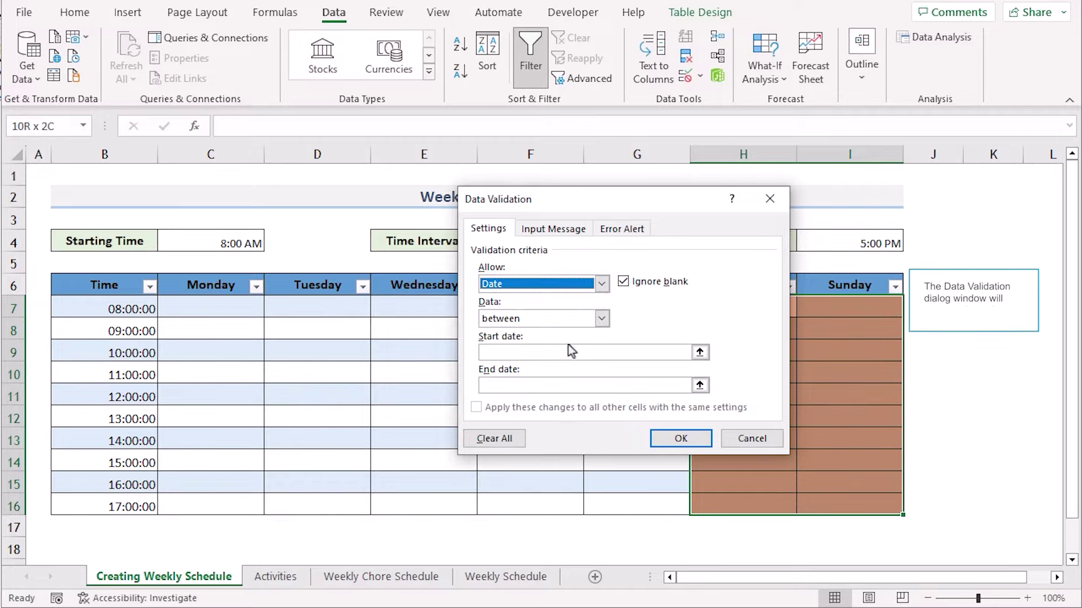
click(514, 350)
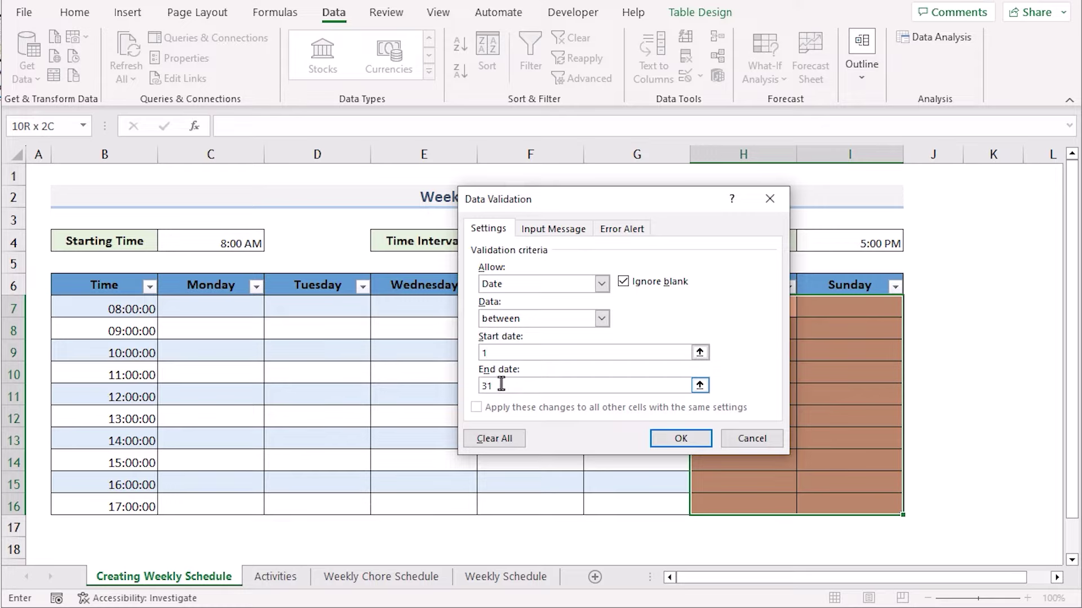
Give the weekend cells' validation a Stop error alert titled "Weekend" with the message "It is Weekend" and apply it.
click(627, 231)
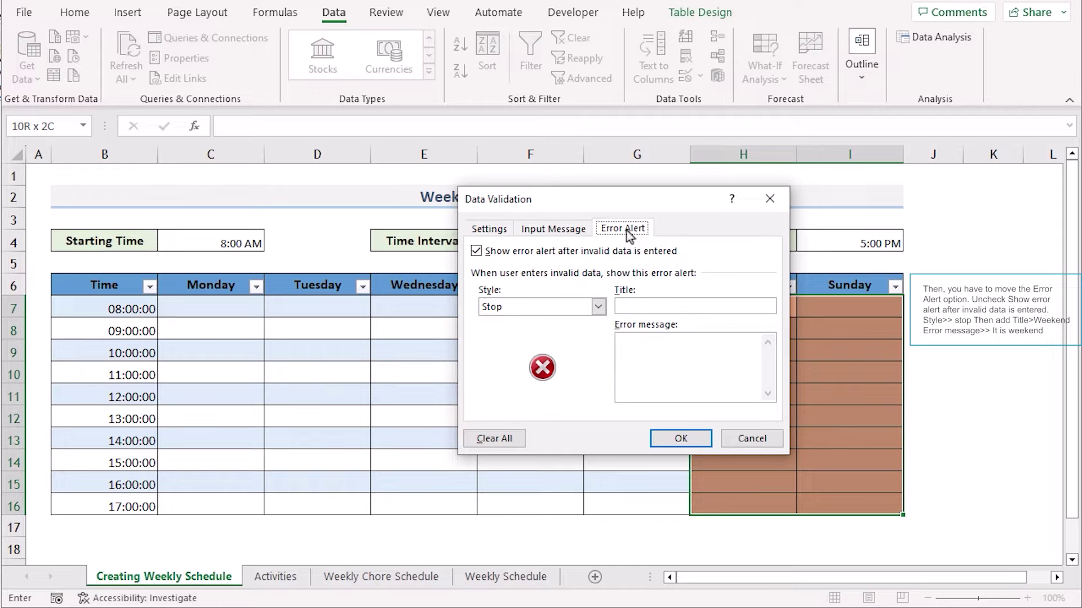
click(599, 307)
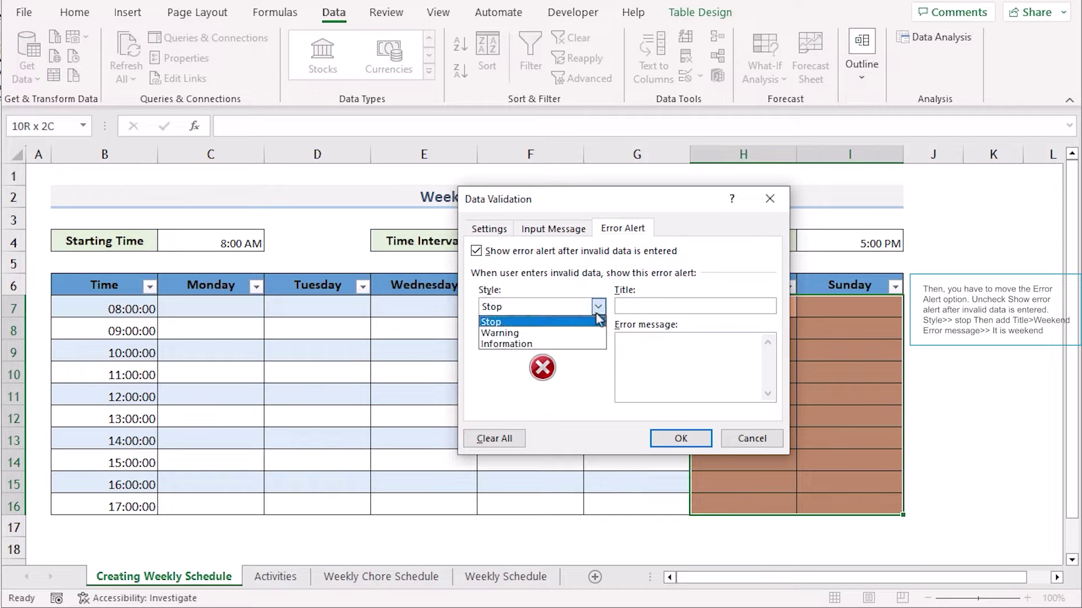
click(521, 324)
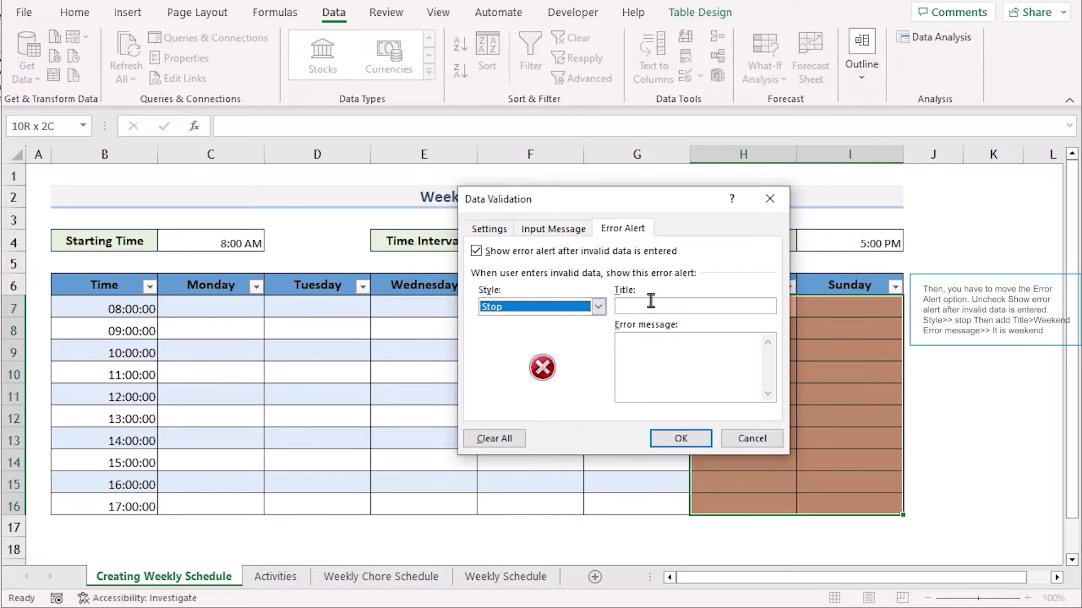
click(645, 305)
text(Weekend)
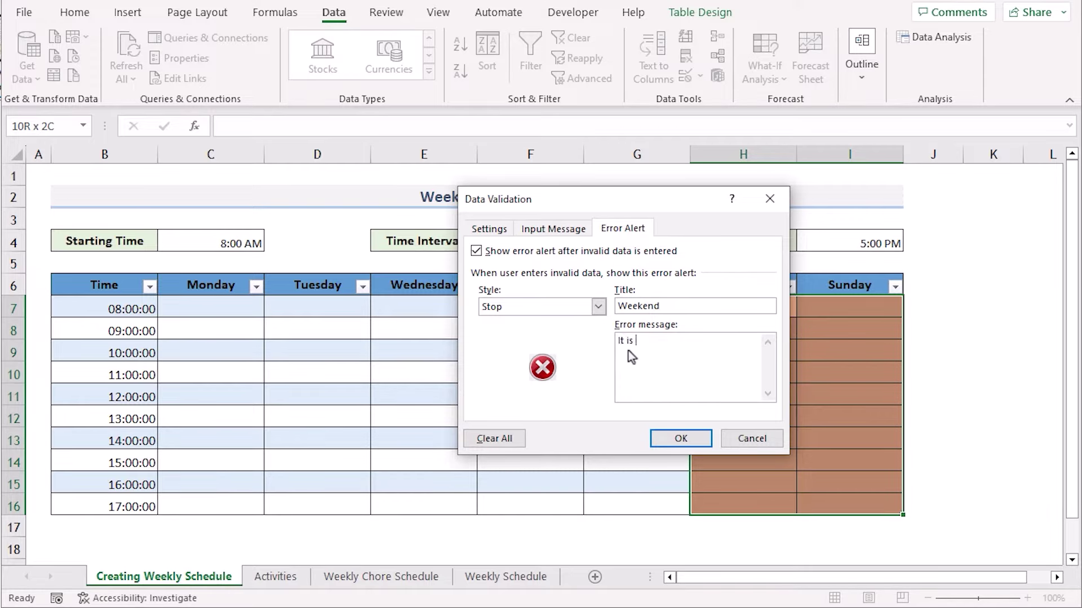
text(eekend)
click(701, 442)
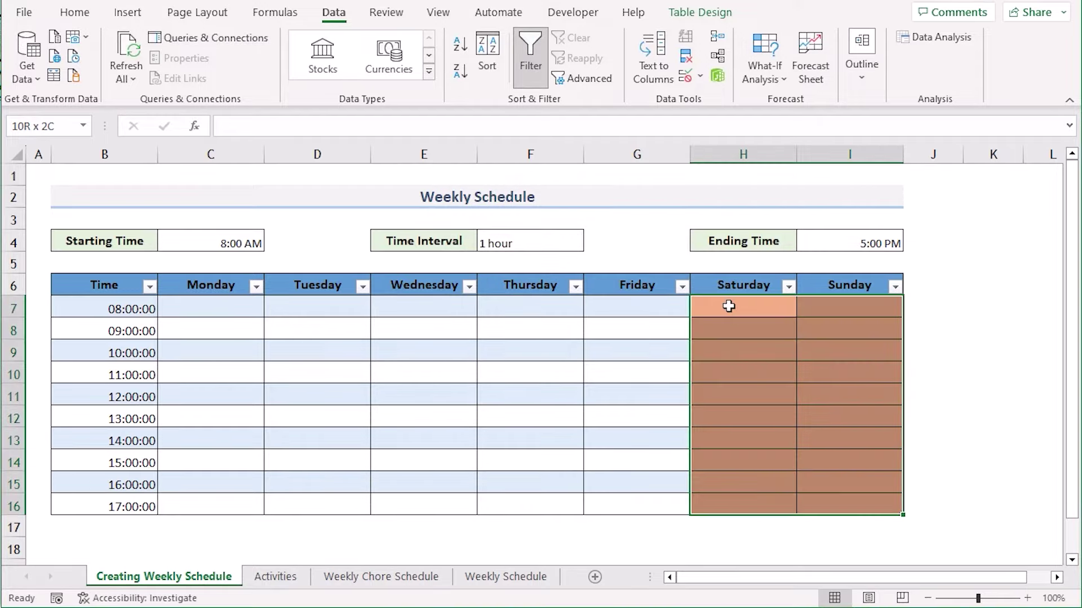
Try to enter "asdf" in weekend cell H7 to test the validation, then dismiss the error alert.
click(728, 306)
text(asdf)
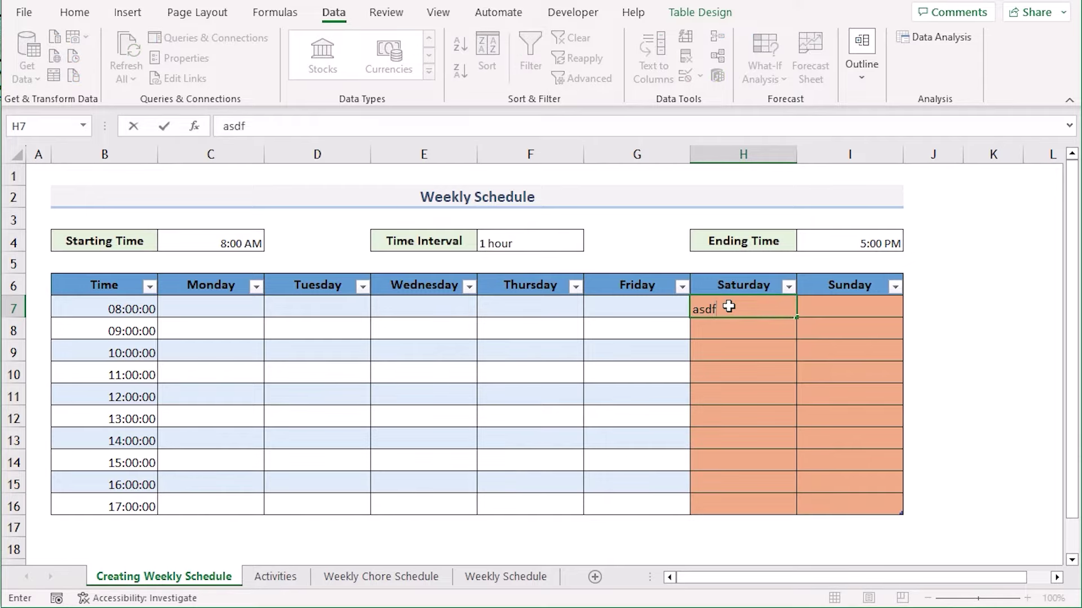
key(Return)
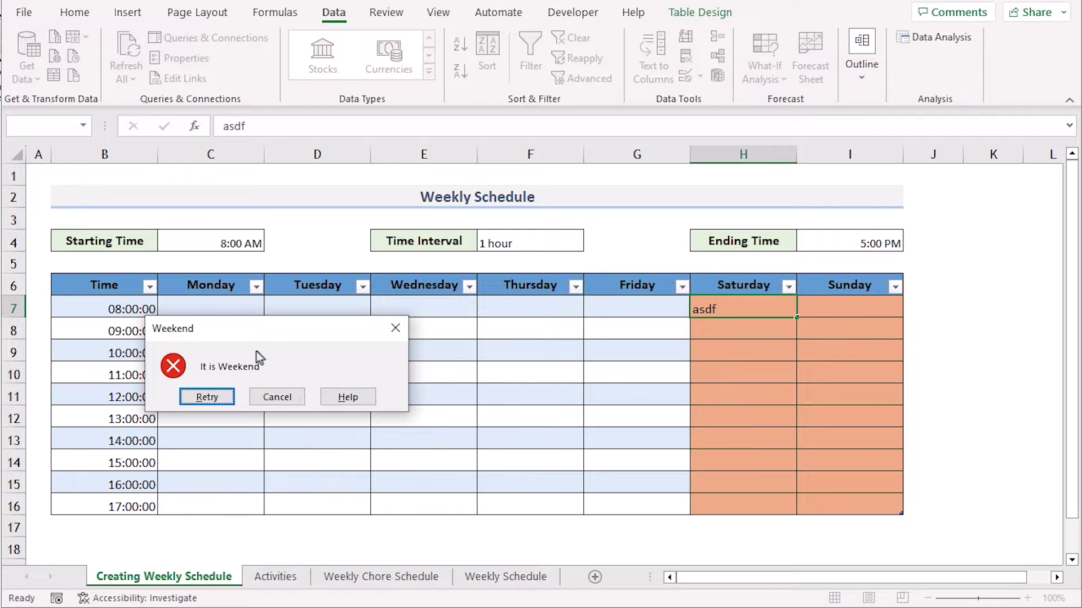
drag(224, 330, 259, 333)
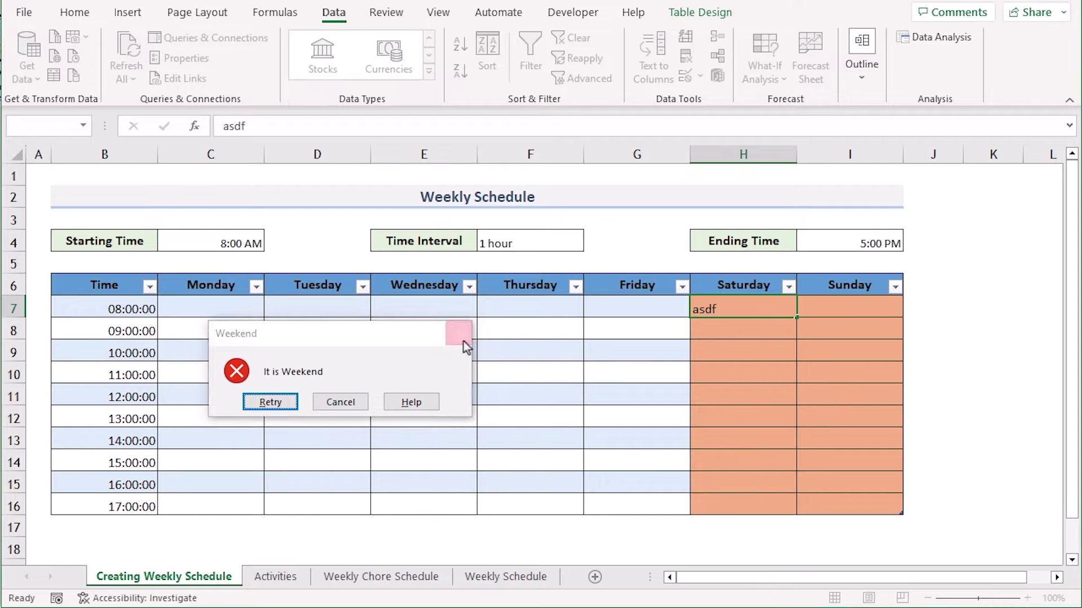
click(461, 341)
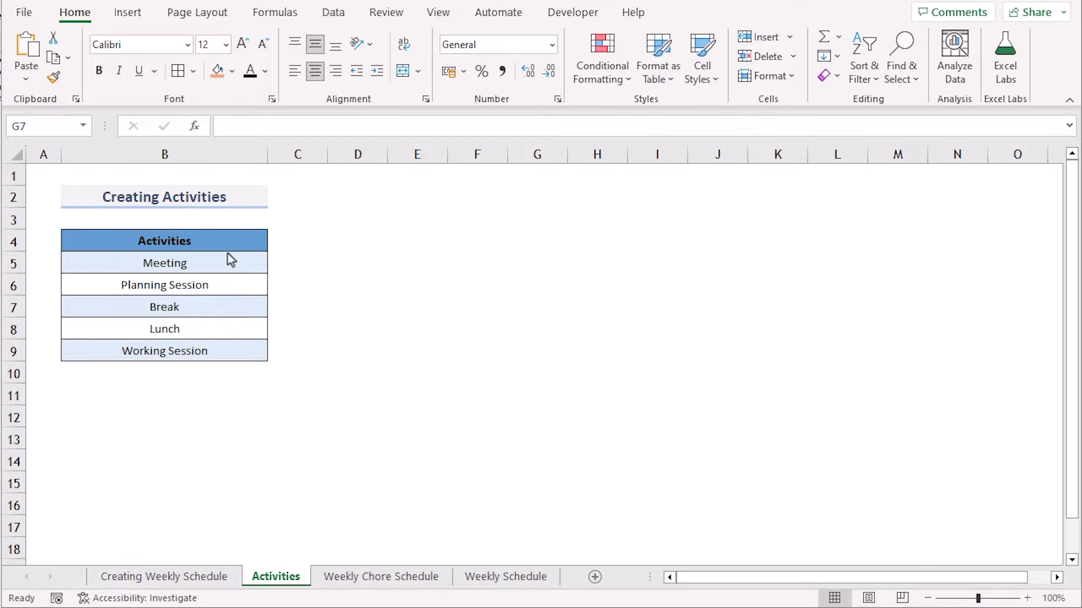
Convert the activities list B4:B9 on the Activities sheet into a table with headers.
click(208, 241)
drag(207, 241, 220, 350)
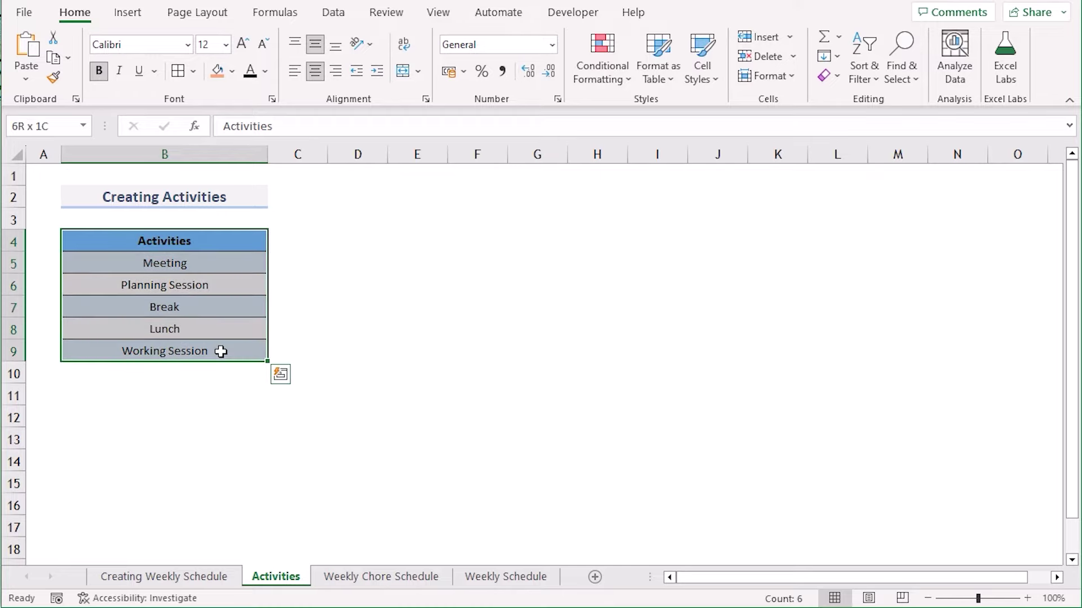
key(ctrl+t)
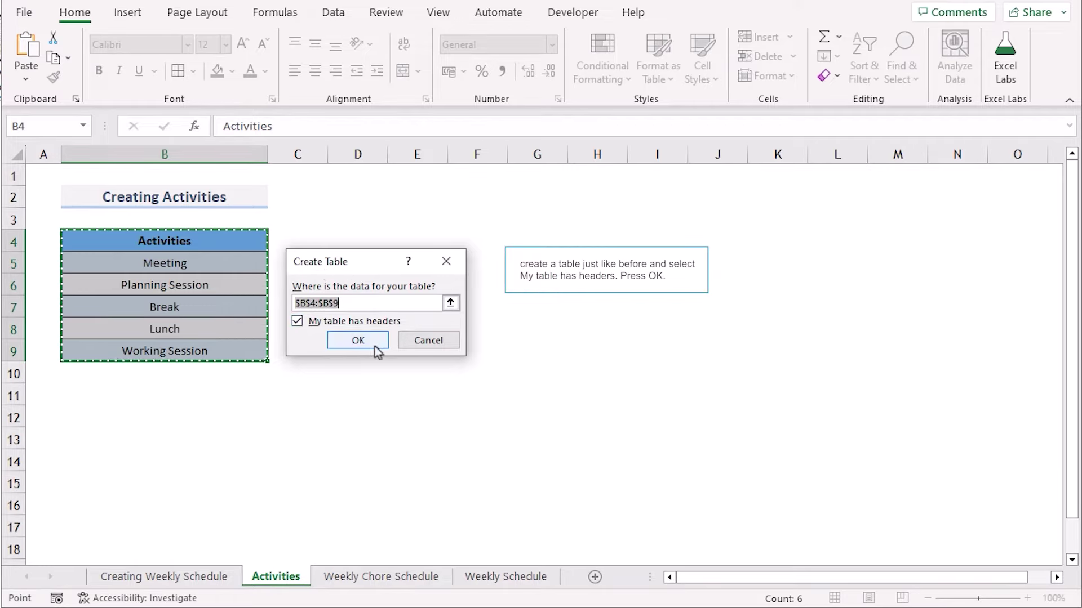
click(358, 340)
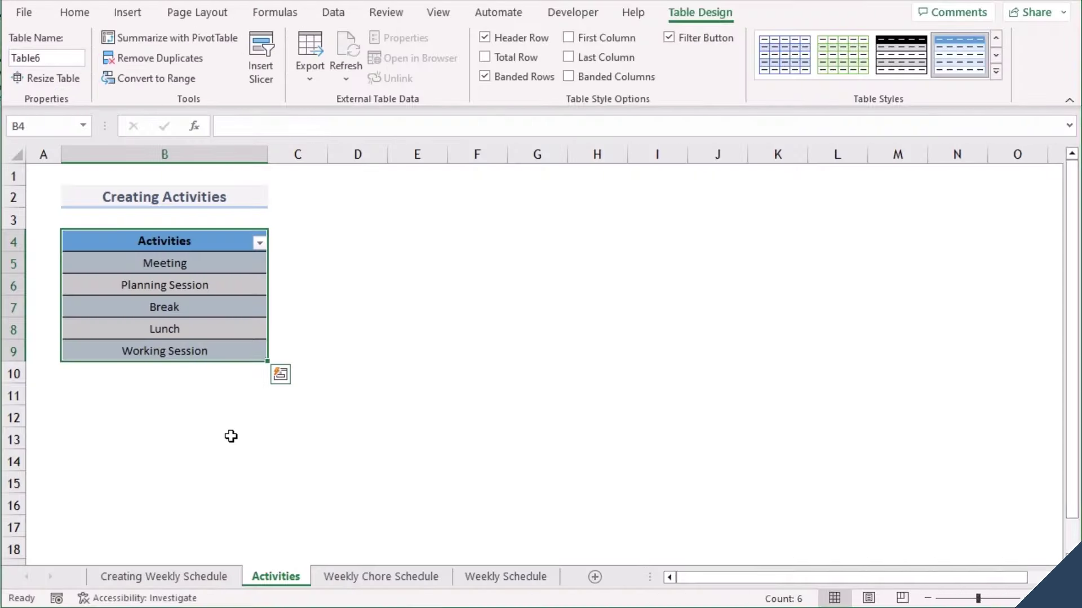
On the Creating Weekly Schedule sheet, apply List data validation to weekday cells C7:G16 with the source =Activities.
click(165, 585)
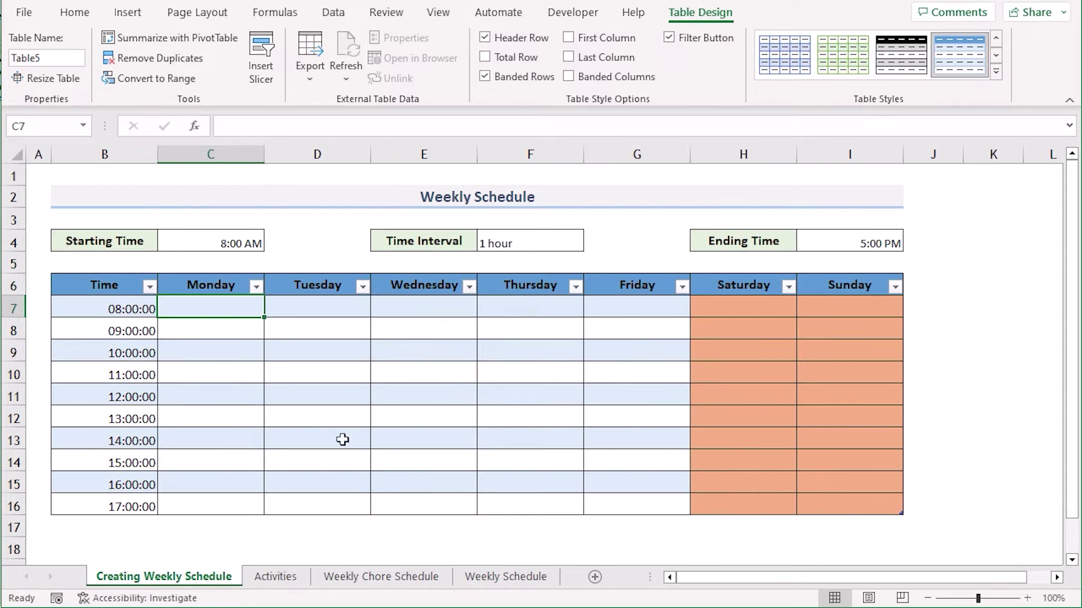
shift+click(608, 505)
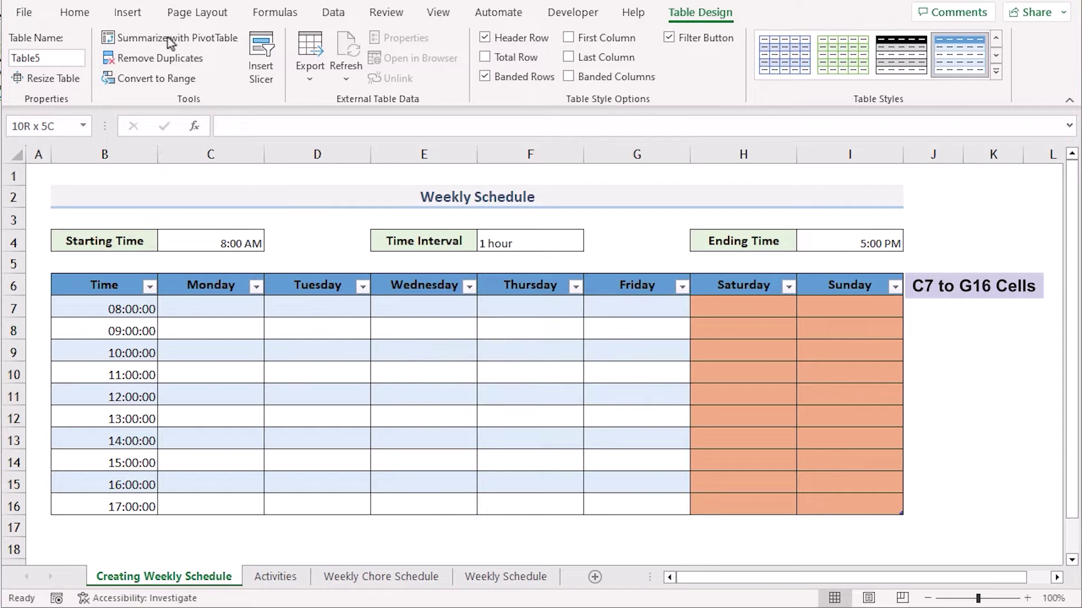
click(333, 12)
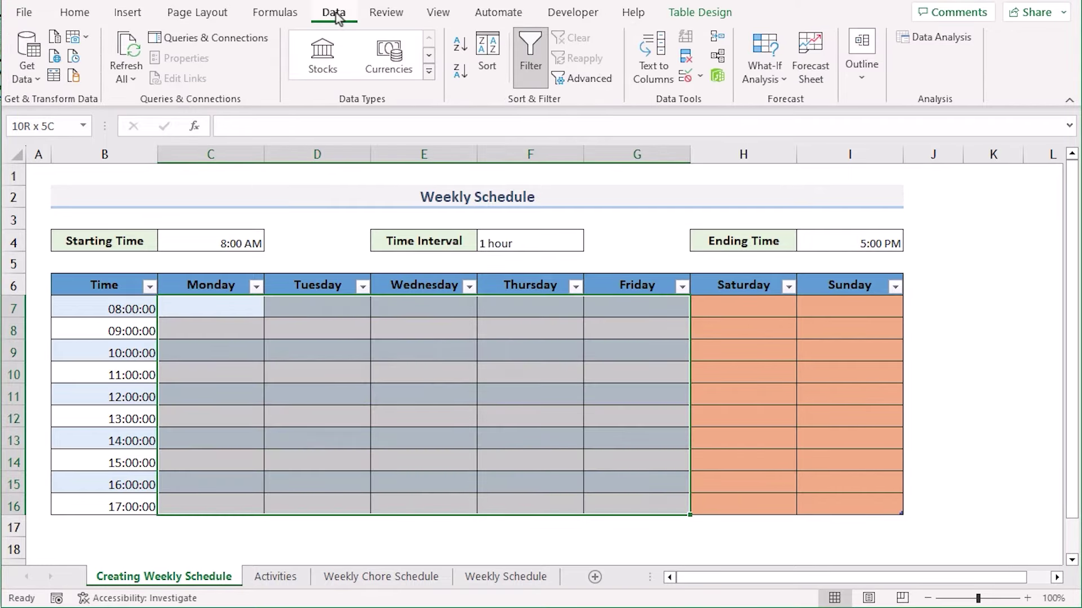
click(686, 78)
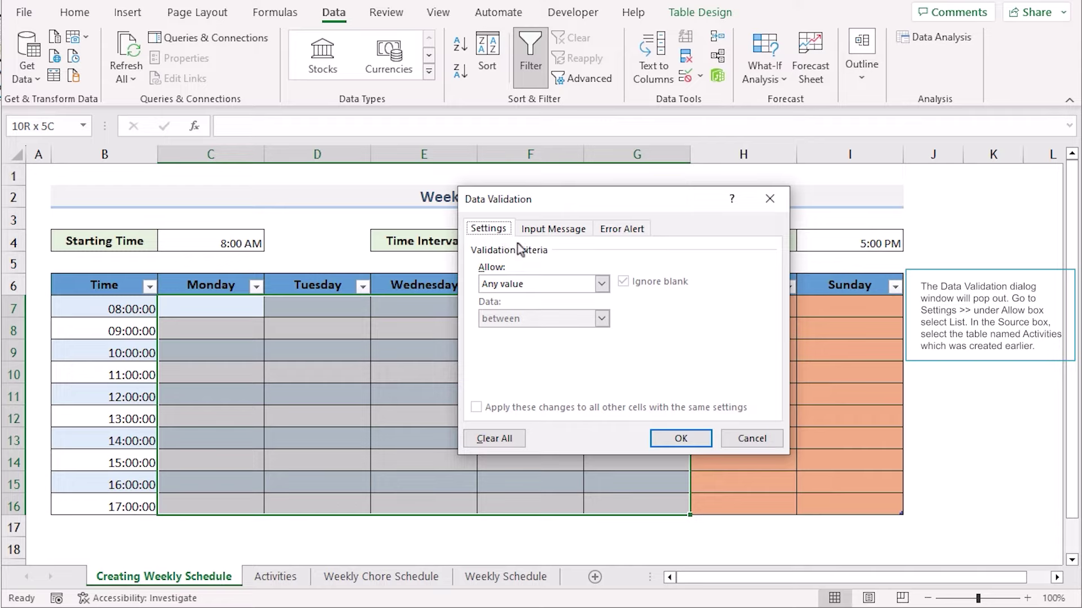
click(601, 284)
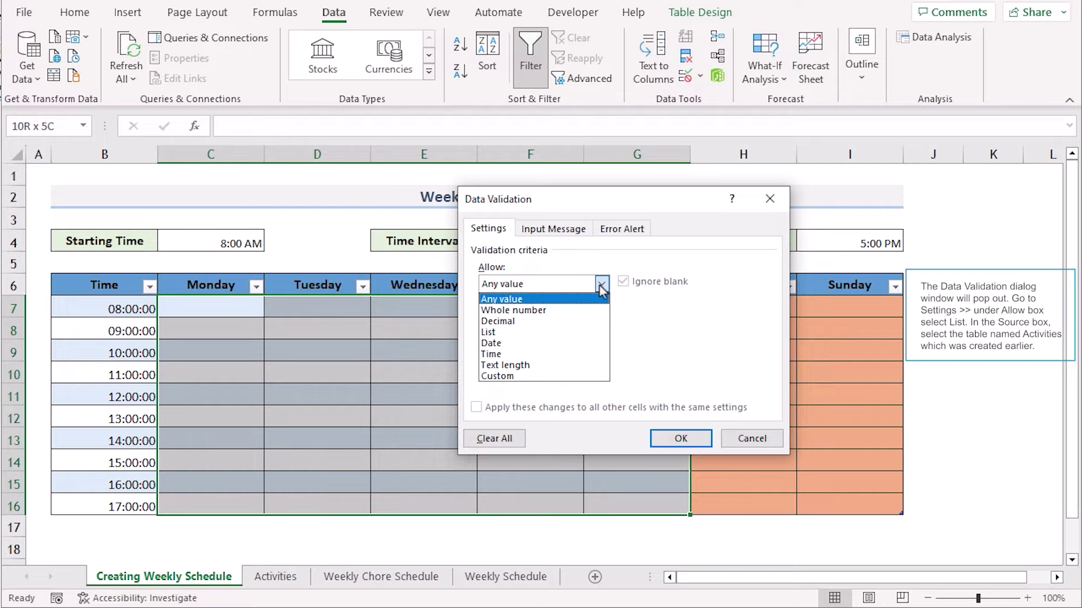
click(555, 332)
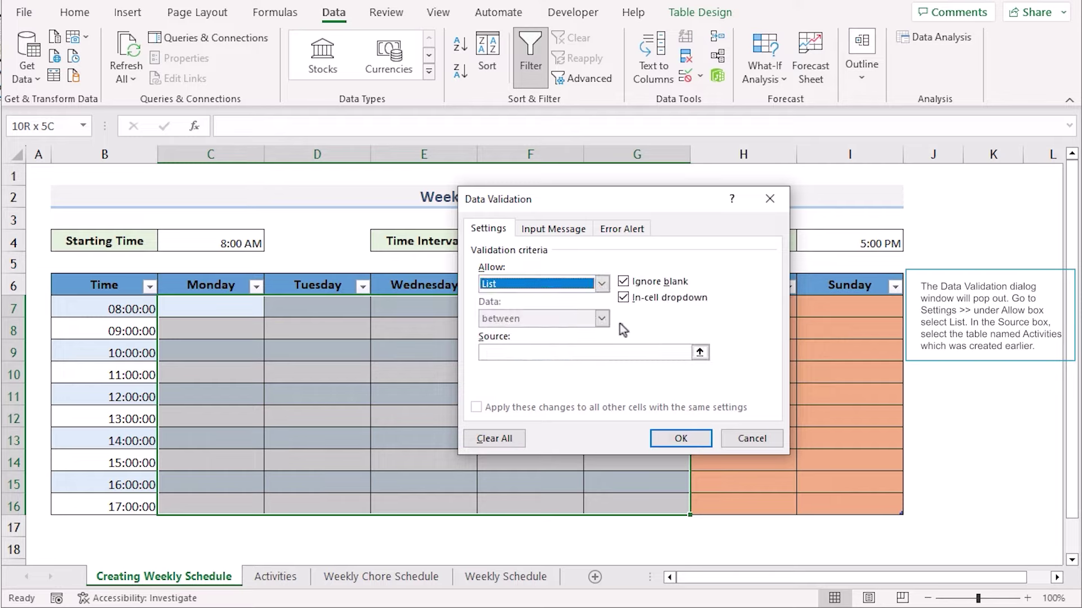
click(555, 353)
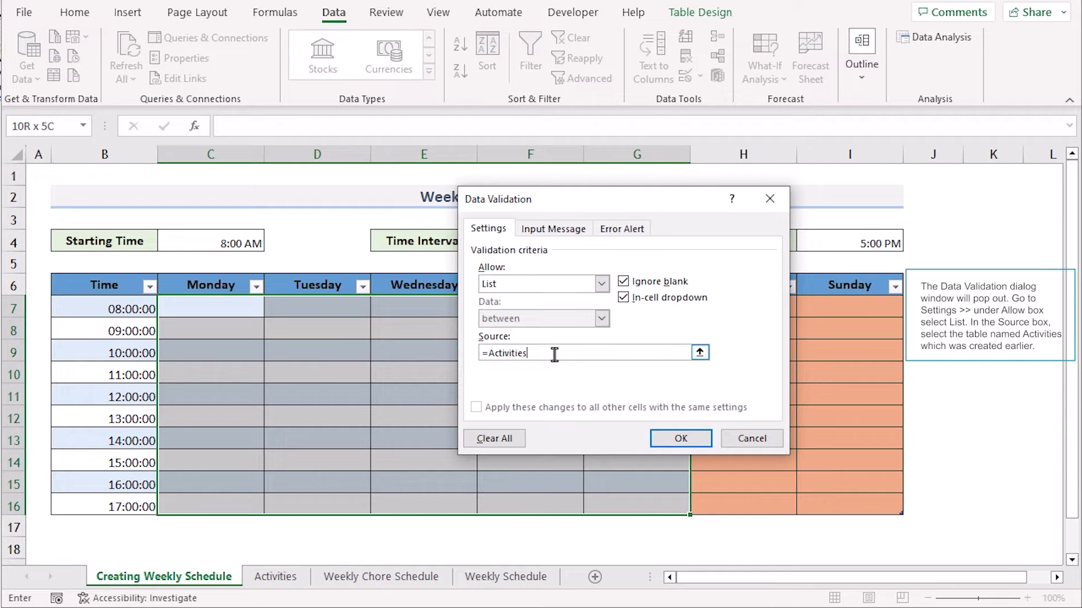
click(680, 438)
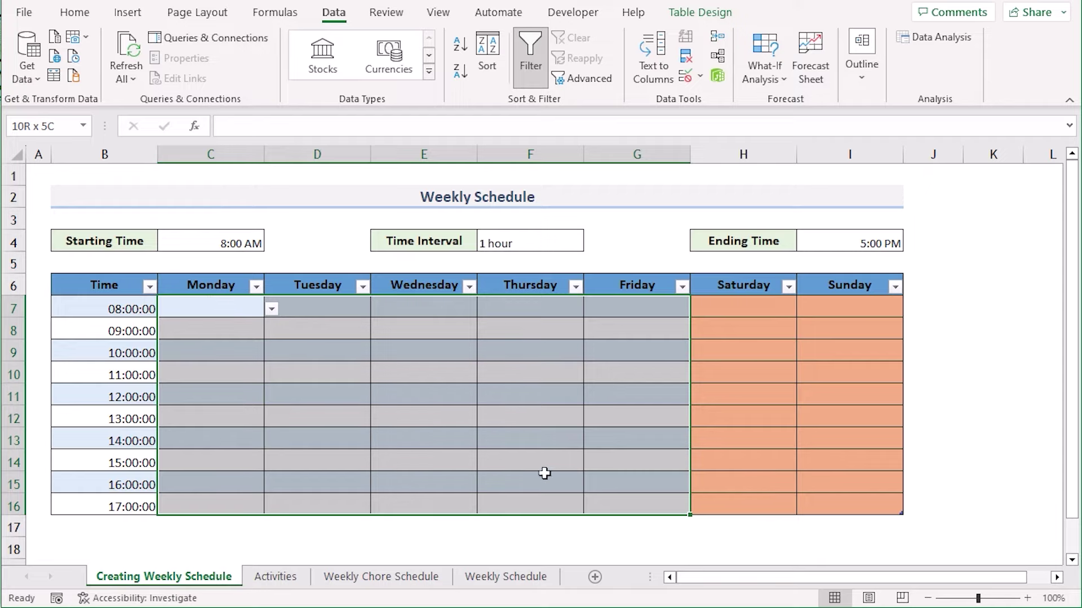
Choose Planning Session for Monday at 08:00 in C7 and Break for 10:00 in C9.
click(242, 310)
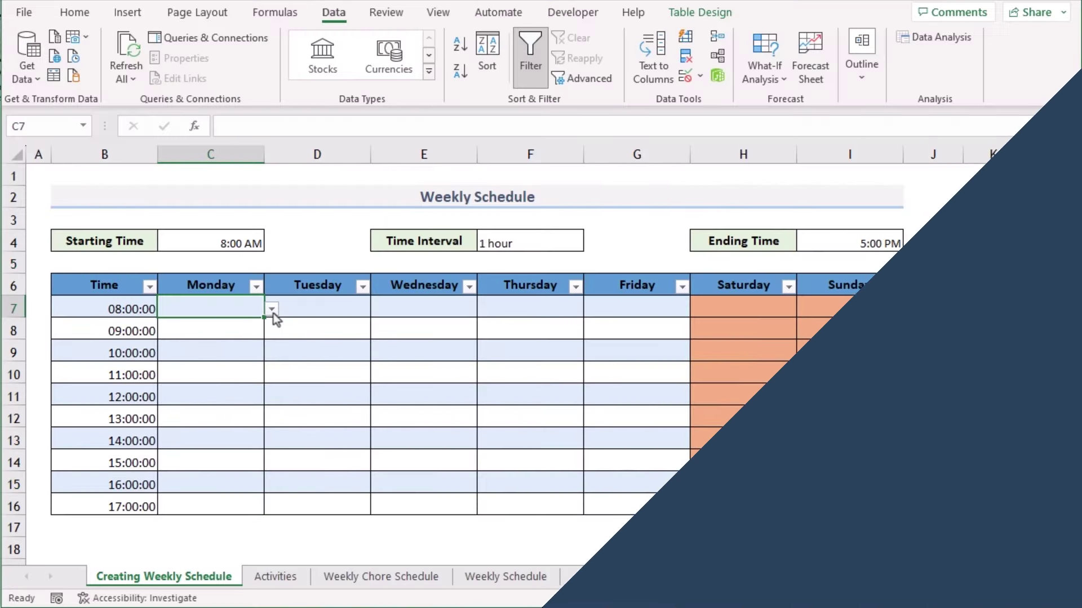
click(271, 310)
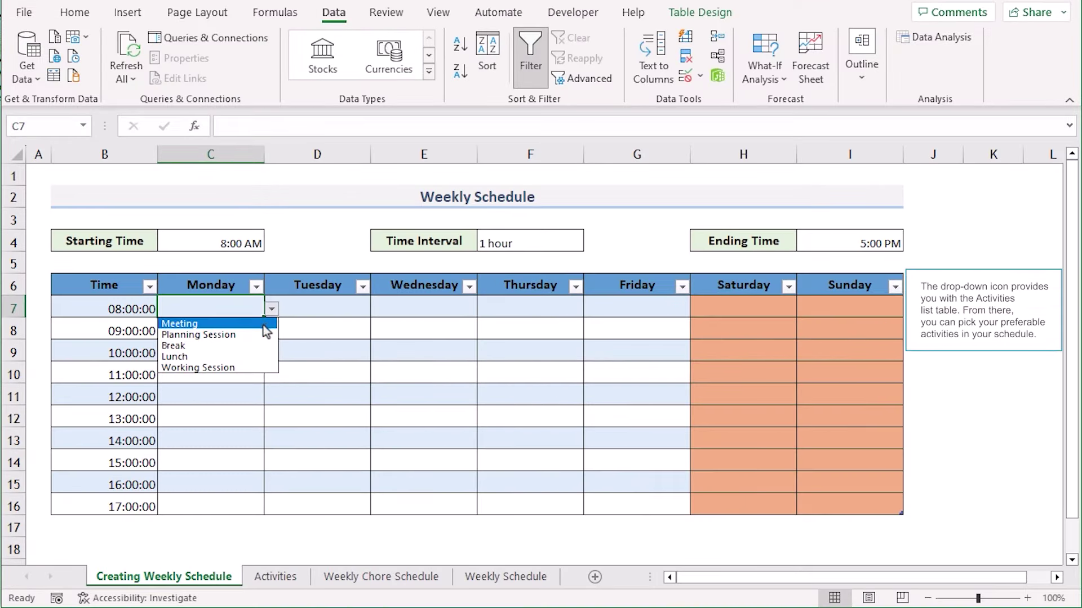
click(257, 335)
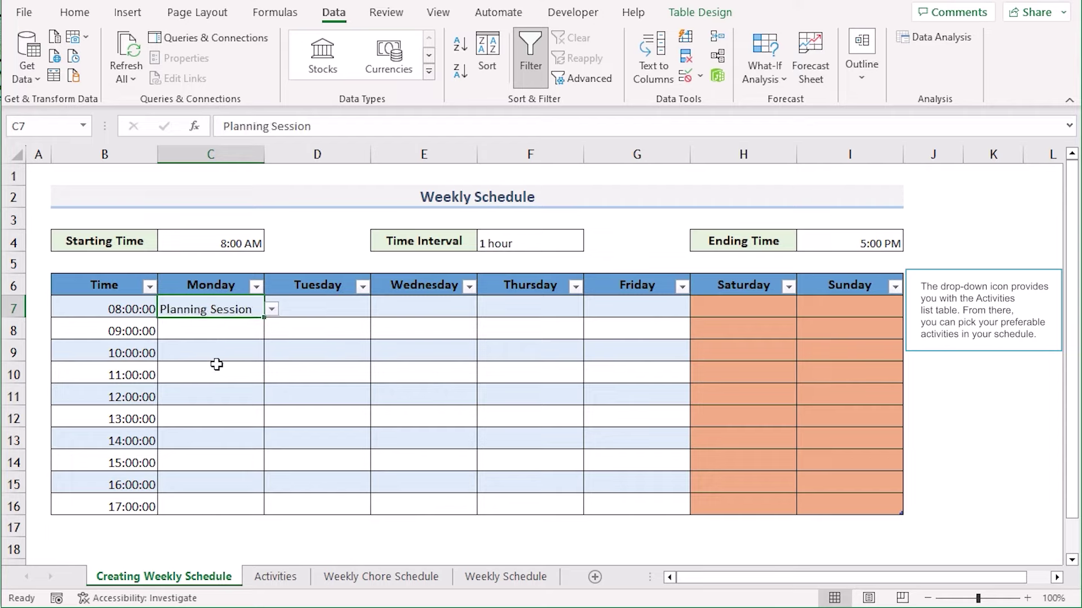
click(219, 352)
click(272, 353)
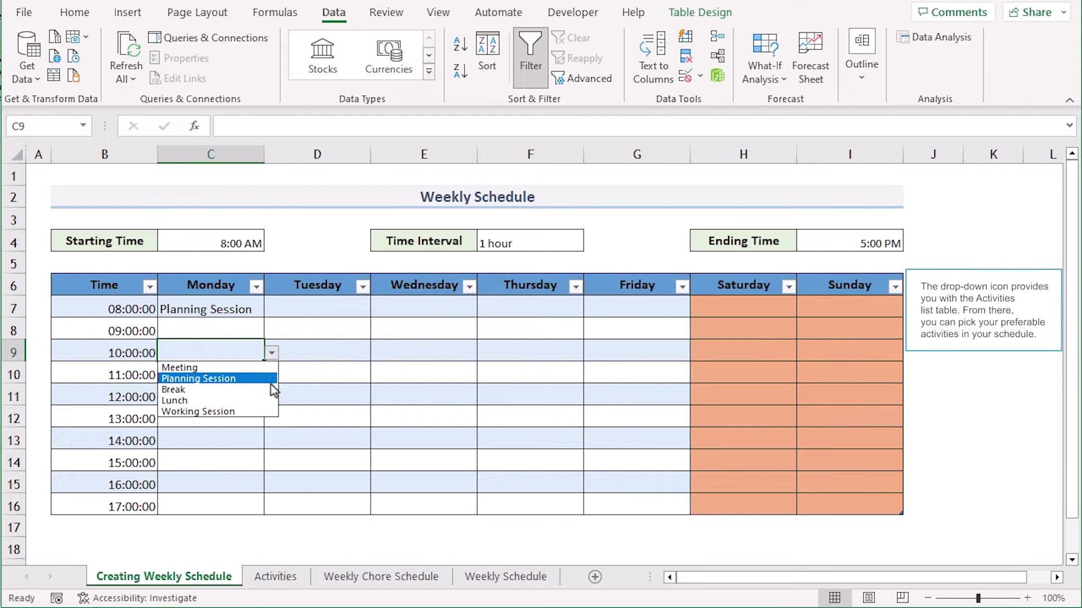
click(264, 389)
Choose Break for Monday at 13:00 in C12 and Working Session for 16:00 in C15.
click(242, 420)
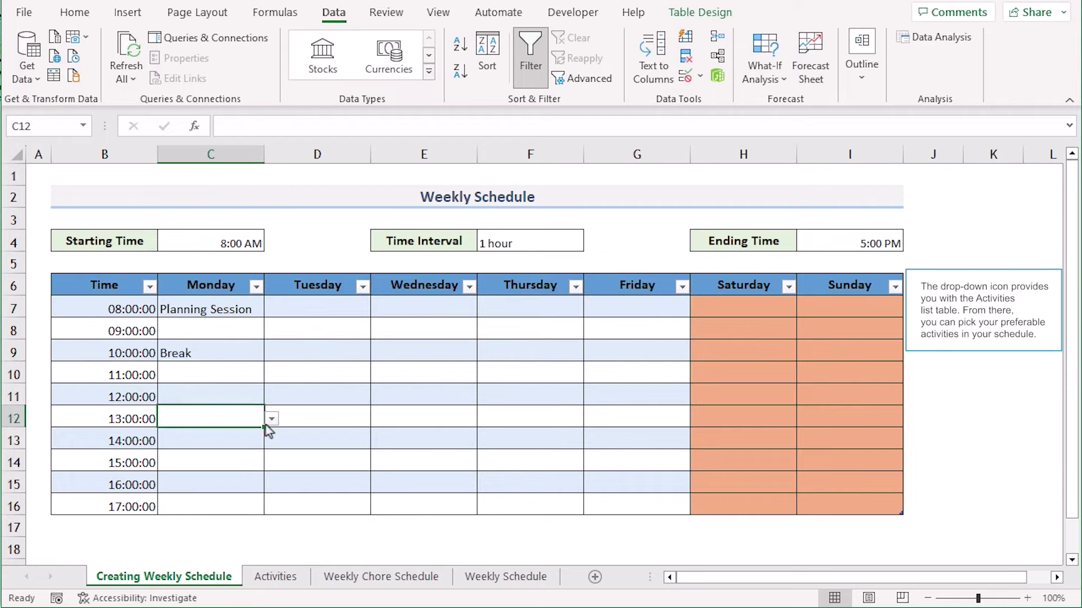
click(272, 418)
click(242, 456)
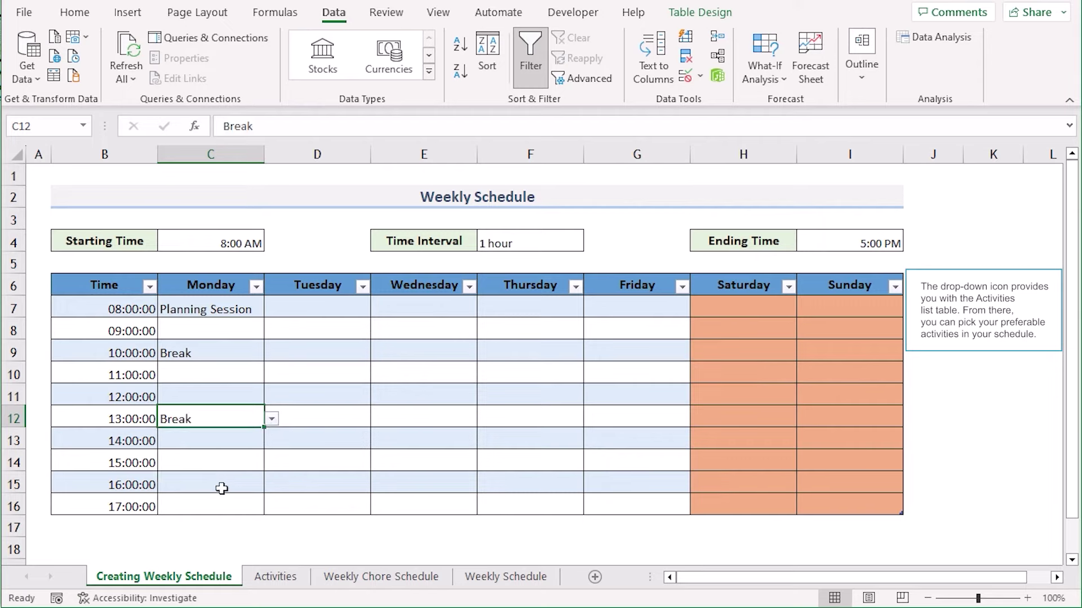
click(237, 484)
click(272, 485)
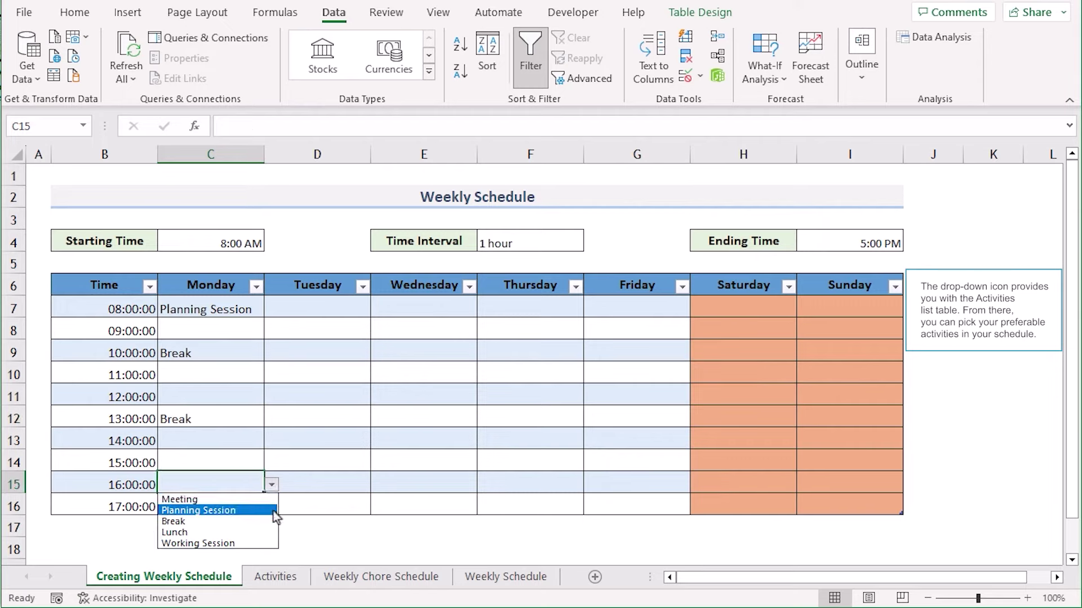
click(252, 543)
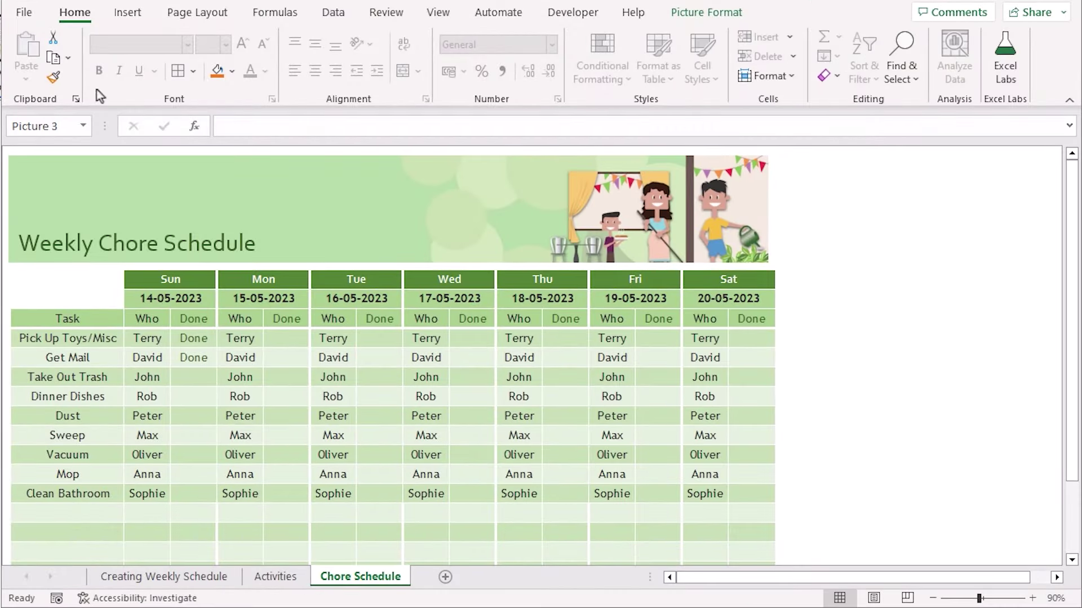
Create a new workbook from the "Premium weekly chore schedule" template.
click(31, 13)
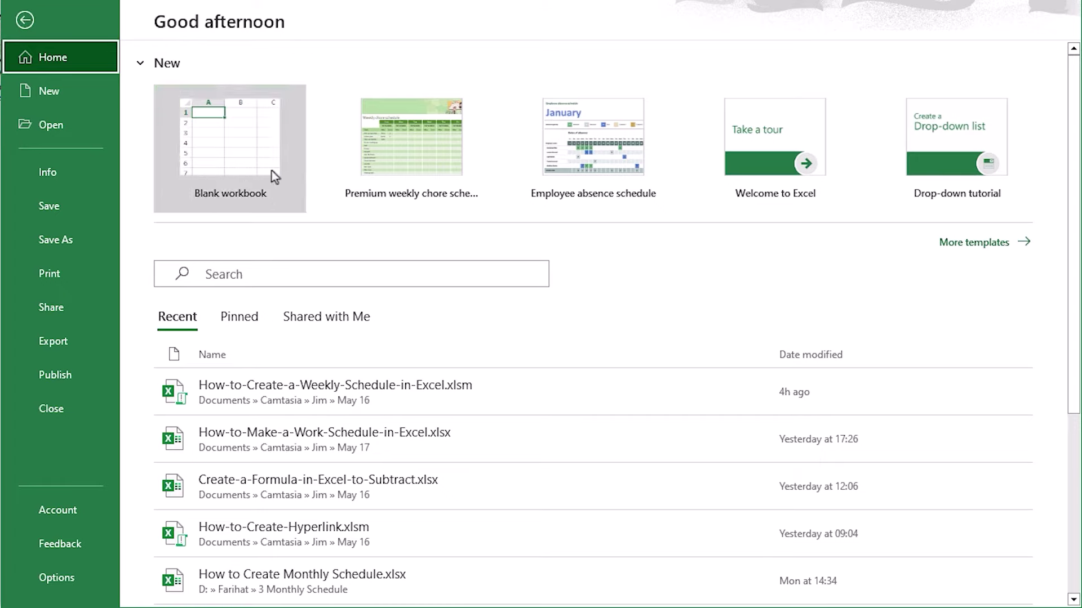
click(430, 186)
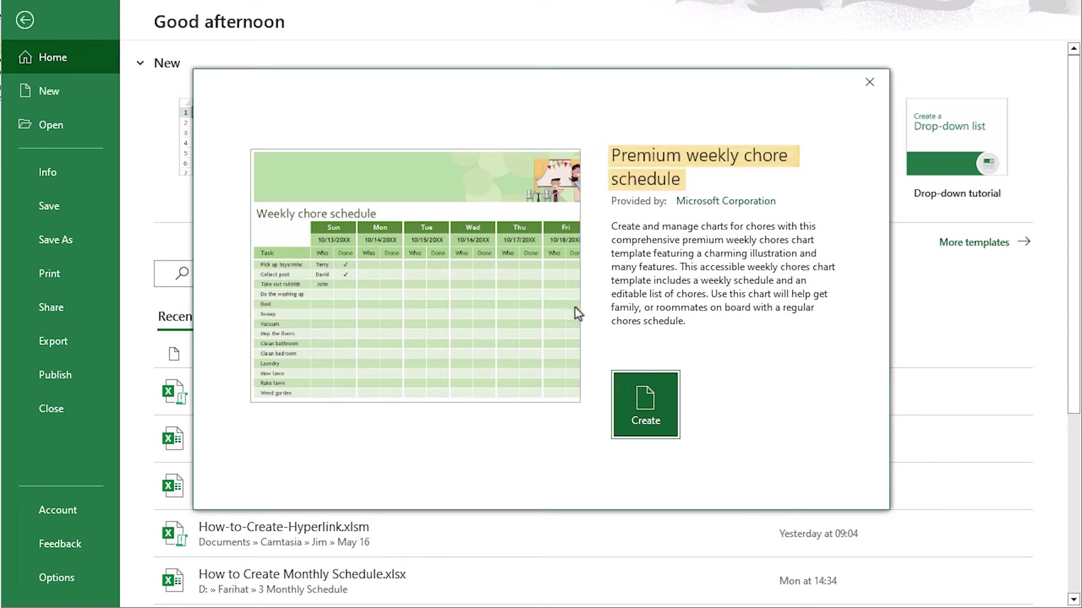
click(658, 427)
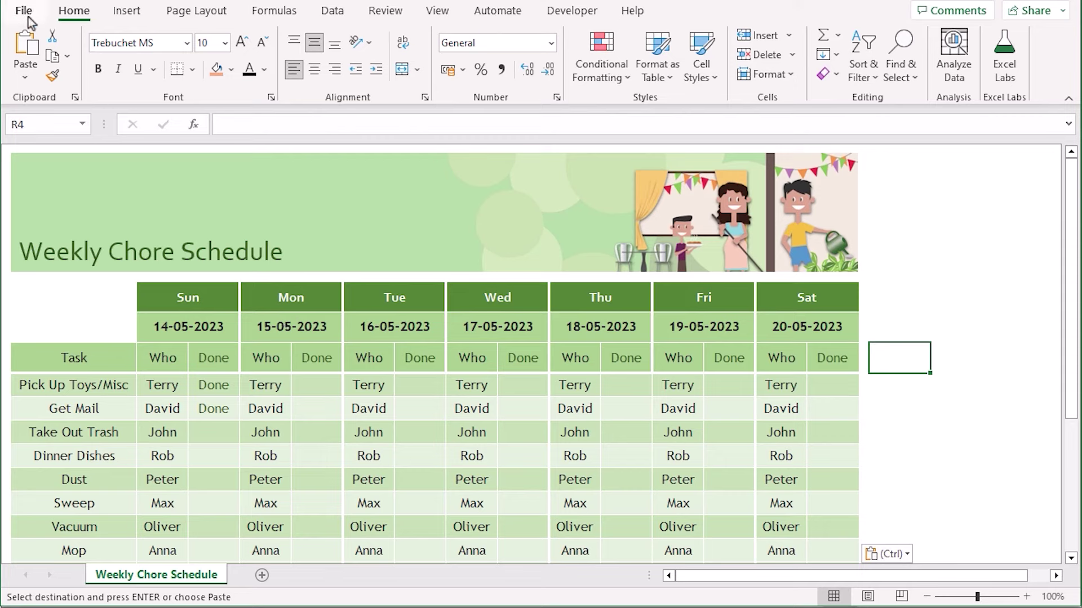
Copy the Weekly Chore Schedule sheet to the end of the workbook How-to-Create-a-Weekly-Schedule-in-Excel.xlsm.
right_click(194, 576)
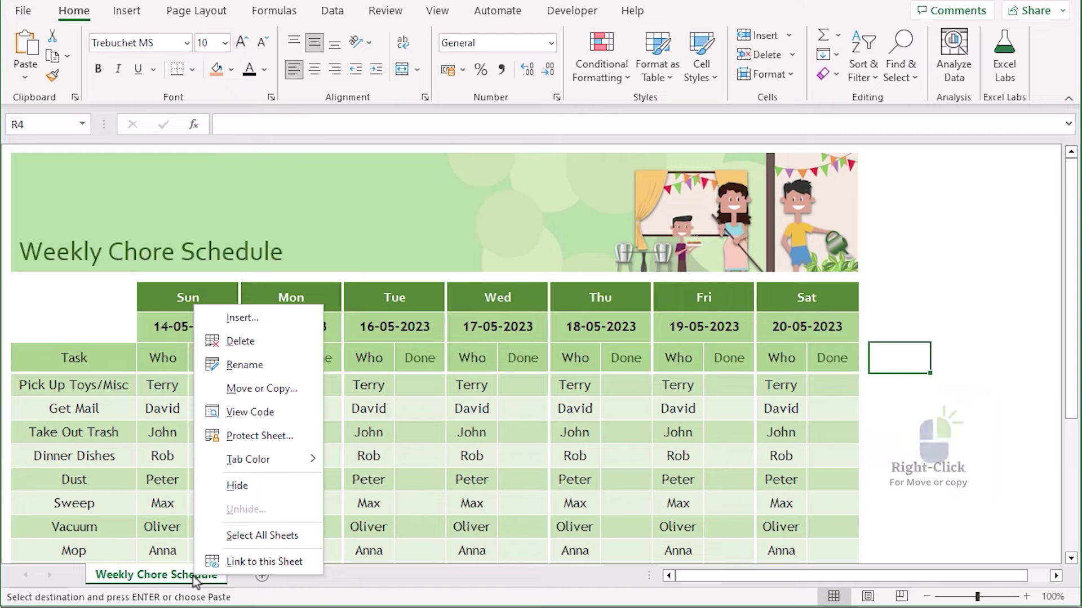
click(286, 388)
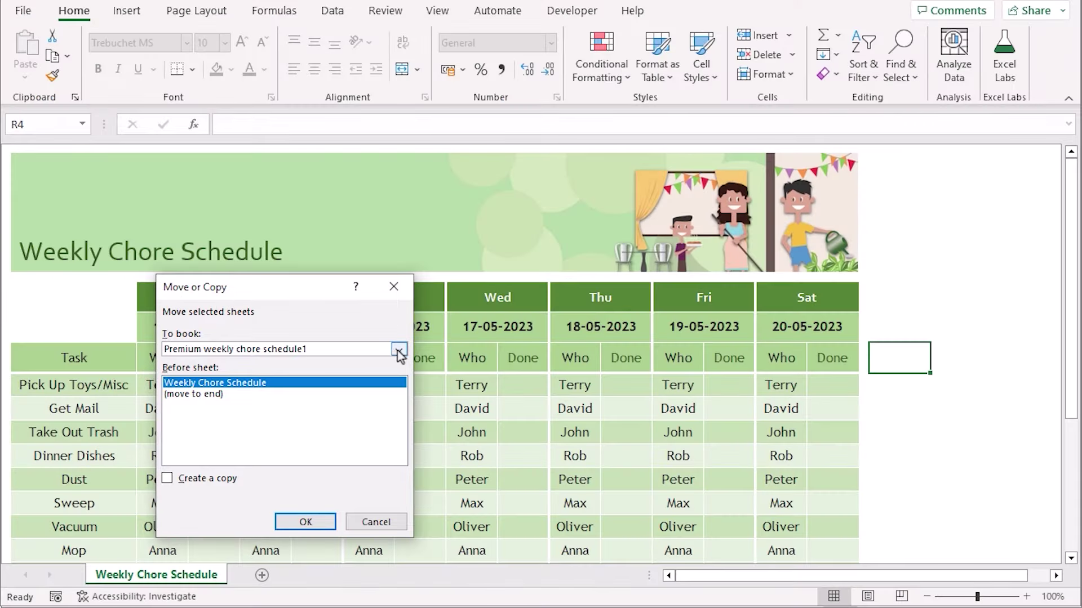
click(398, 350)
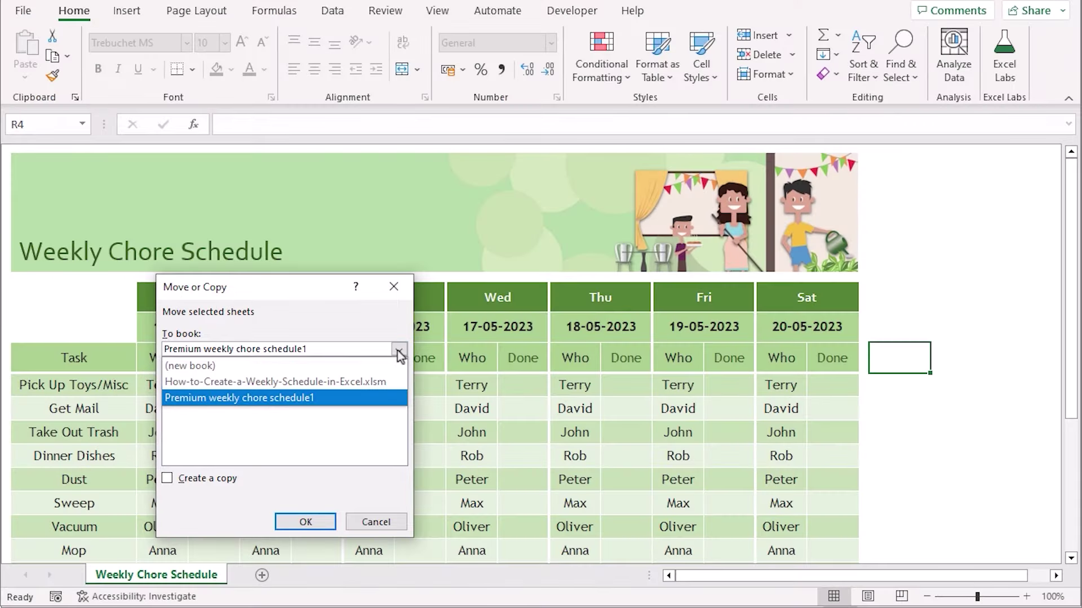
click(393, 383)
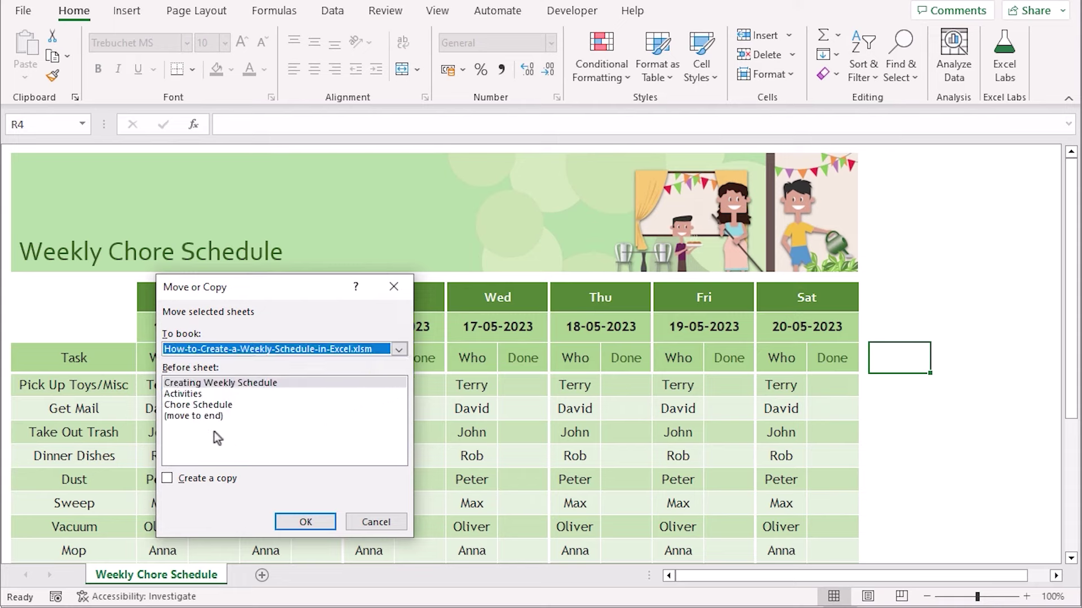
click(211, 419)
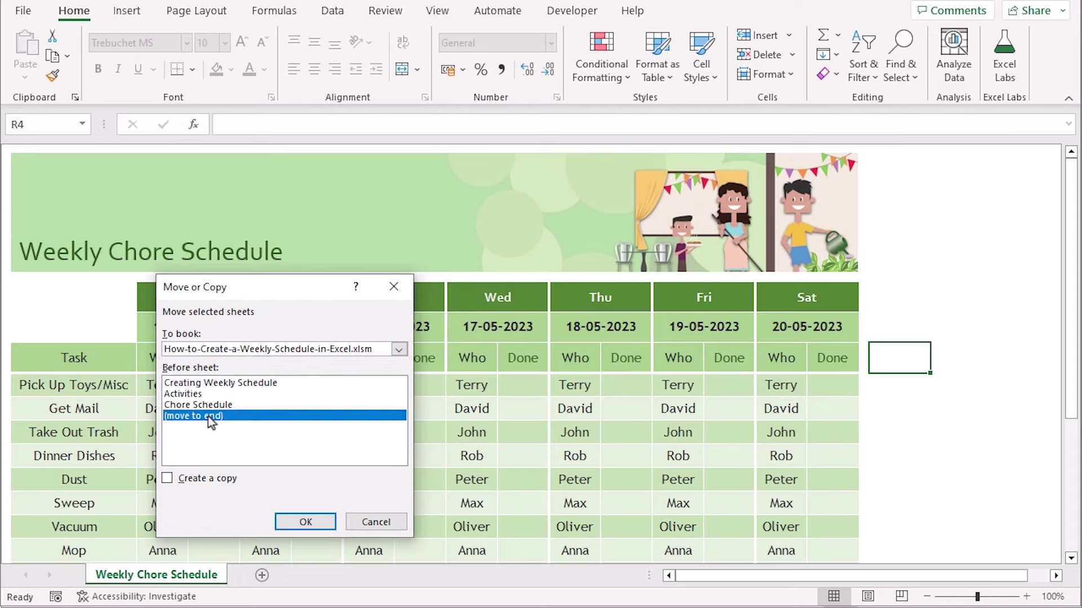
click(166, 478)
click(305, 523)
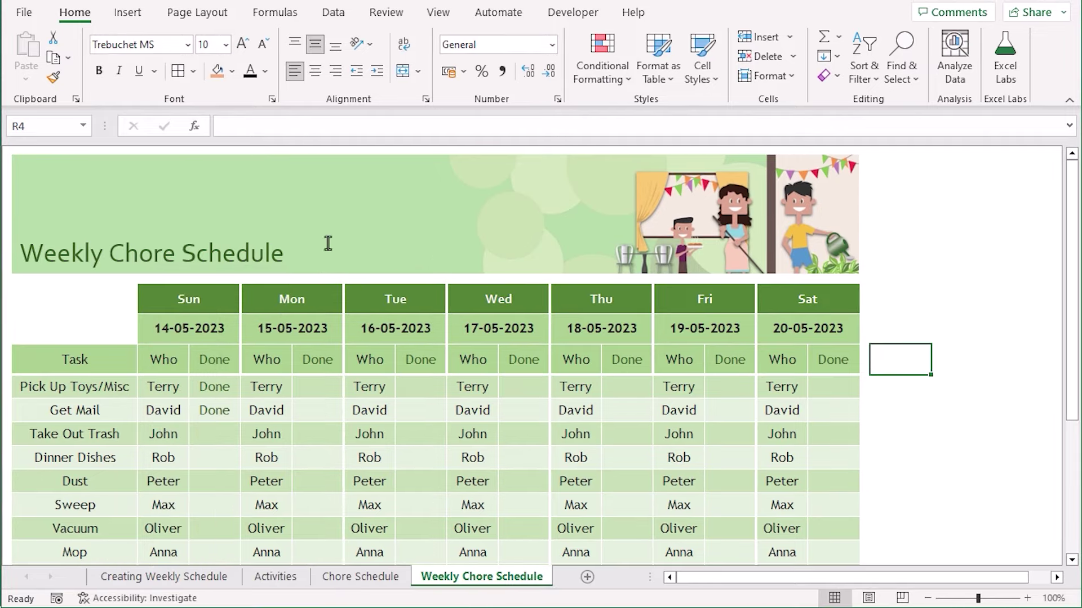